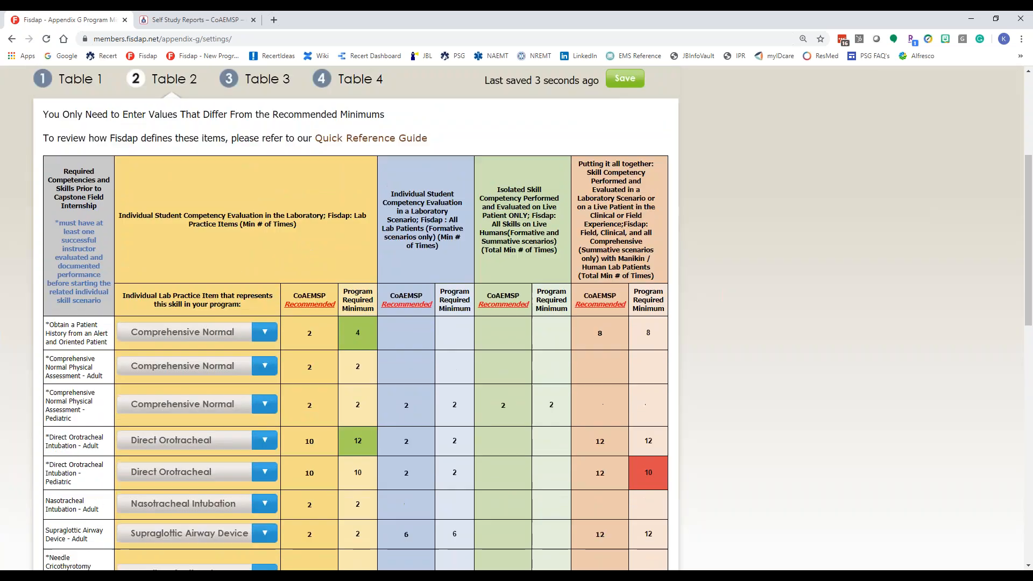
# - Open Table 4 of the Appendix G minimums and review its basic and CPR competency requirements
pyautogui.click(352, 101)
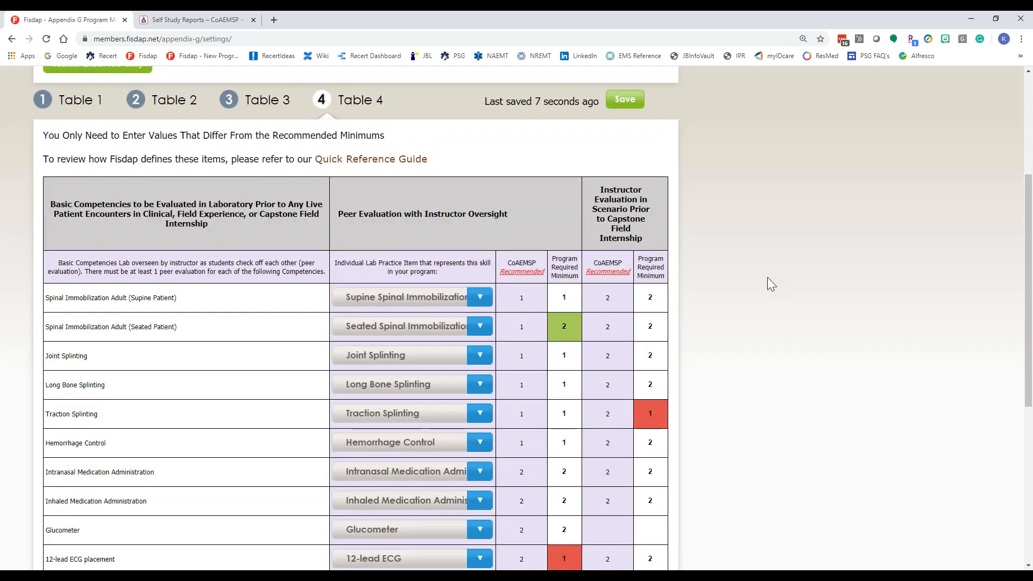
pyautogui.scroll(-1, 767, 280)
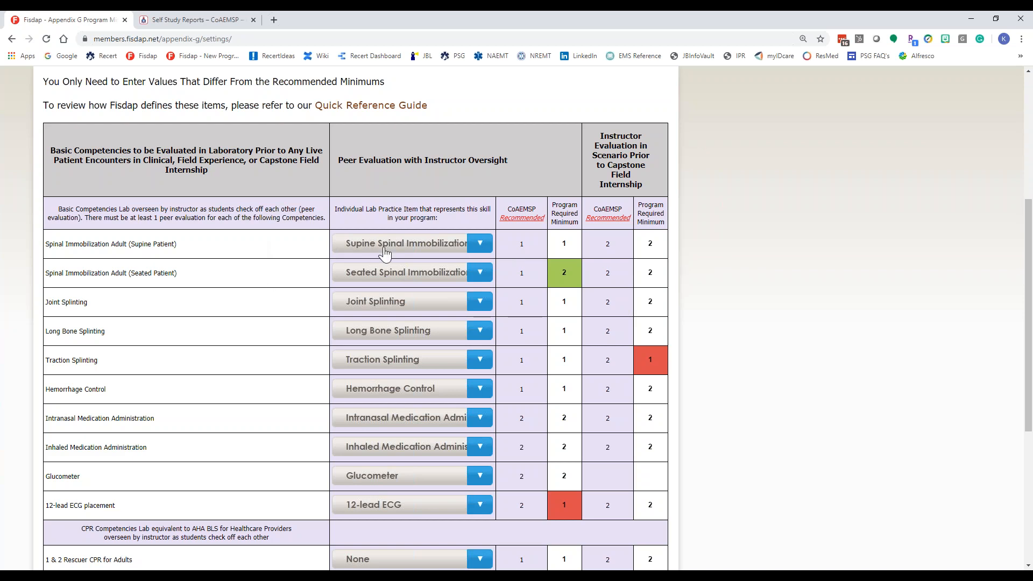
pyautogui.scroll(-5, 244, 337)
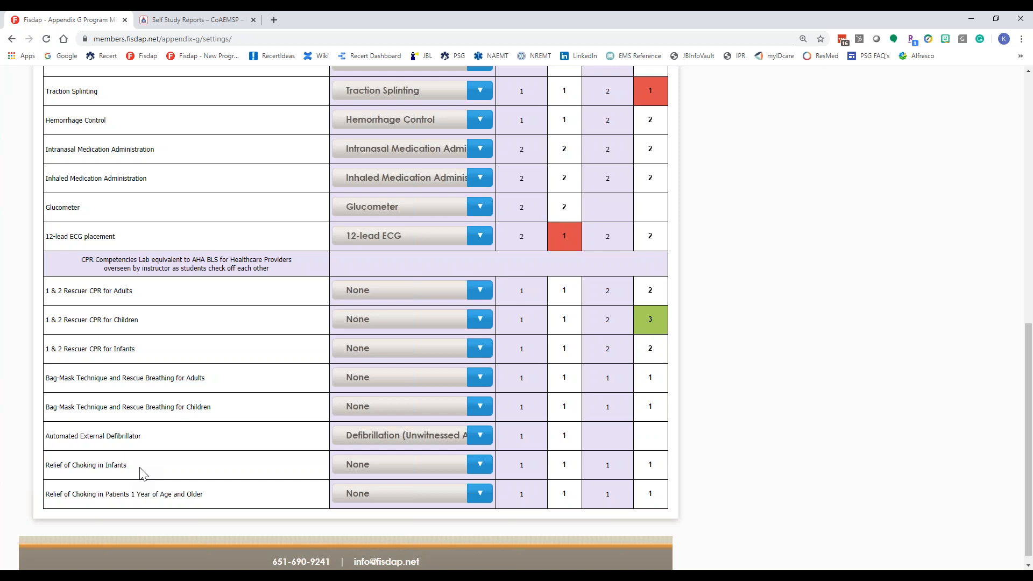
pyautogui.scroll(3, 142, 474)
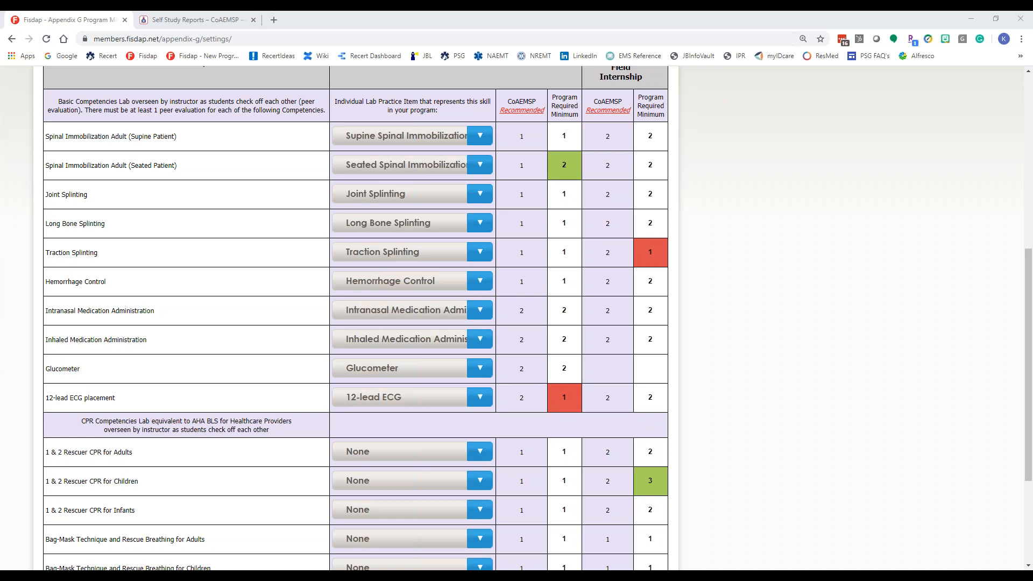
# - Bring up the Fisdap Instructor Hotline note, enlarge all of its text for easy reading, and close the note
pyautogui.moveTo(0, 161); pyautogui.dragTo(483, 205)
pyautogui.moveTo(379, 214); pyautogui.dragTo(485, 265)
pyautogui.hotkey('ctrl', 'shift', '.')
pyautogui.hotkey('ctrl', 'shift', '.')
pyautogui.hotkey('ctrl', 'shift', '.')
pyautogui.hotkey('ctrl', 'shift', '.')
pyautogui.hotkey('ctrl', 'shift', '.')
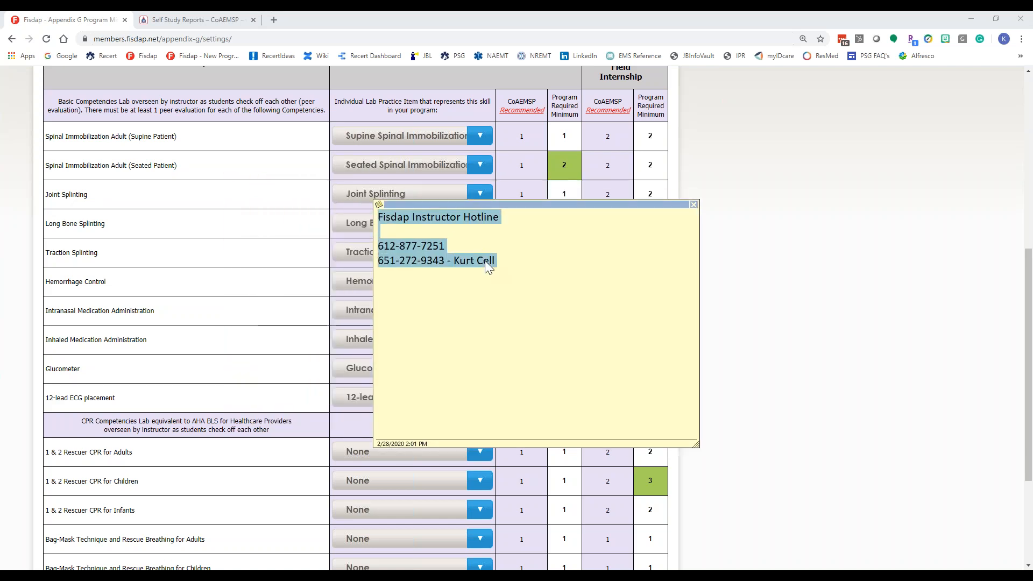
pyautogui.hotkey('ctrl', 'shift', '.')
pyautogui.hotkey('ctrl', 'shift', '.')
pyautogui.hotkey('ctrl', 'shift', '.')
pyautogui.click(620, 293)
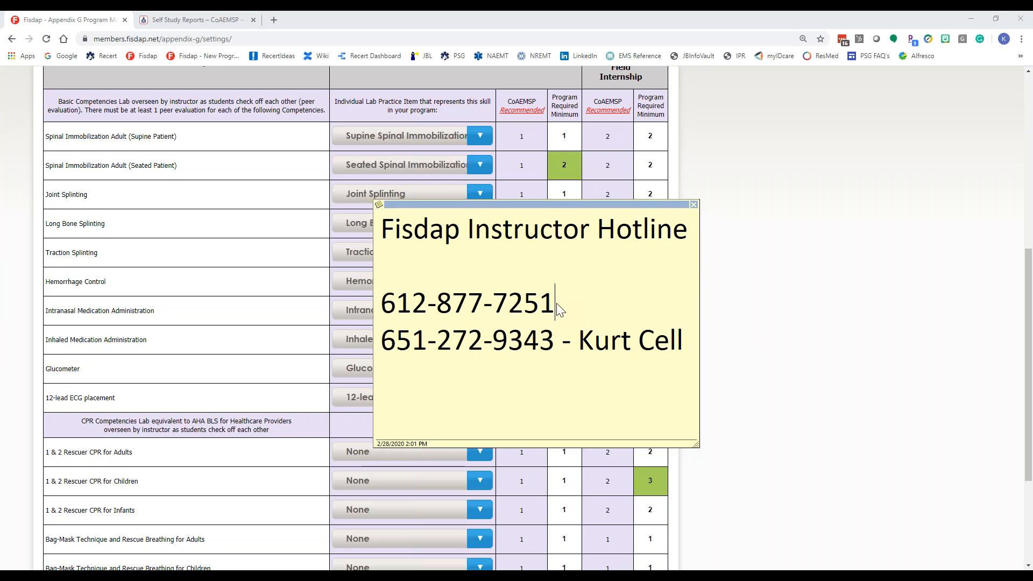
pyautogui.moveTo(556, 308); pyautogui.dragTo(646, 311)
pyautogui.click(694, 205)
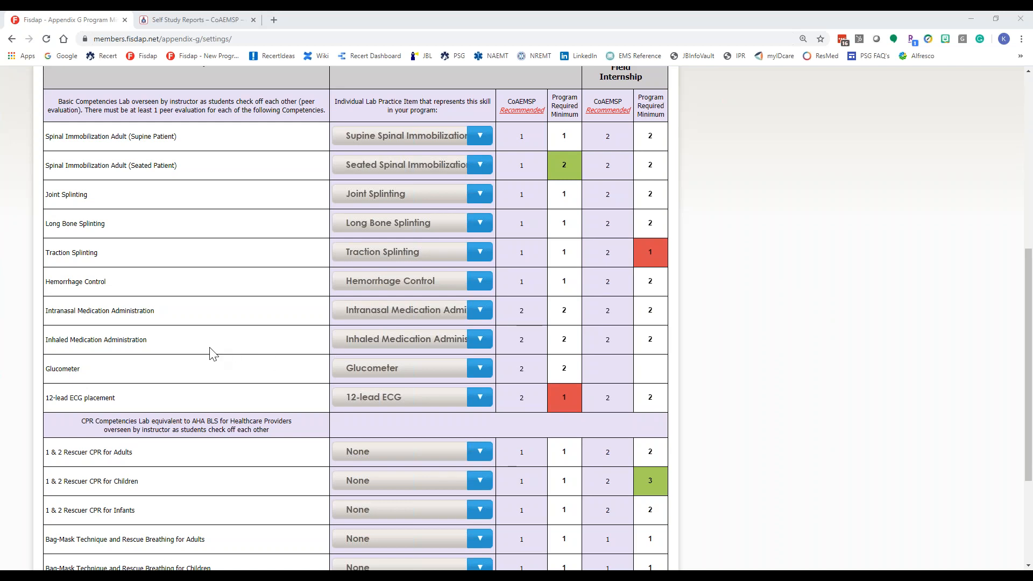
# - Try peer-evaluation program minimums of 2 and 0 for Joint Splinting in Table 4, and restore the value to 1
pyautogui.scroll(-3, 321, 375)
pyautogui.scroll(15, 321, 375)
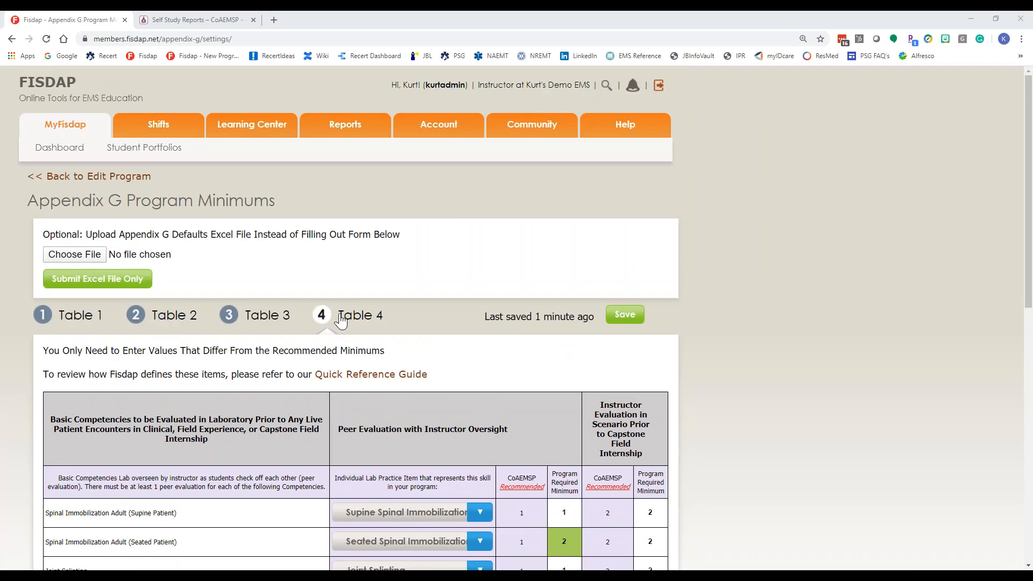
pyautogui.scroll(-4, 529, 391)
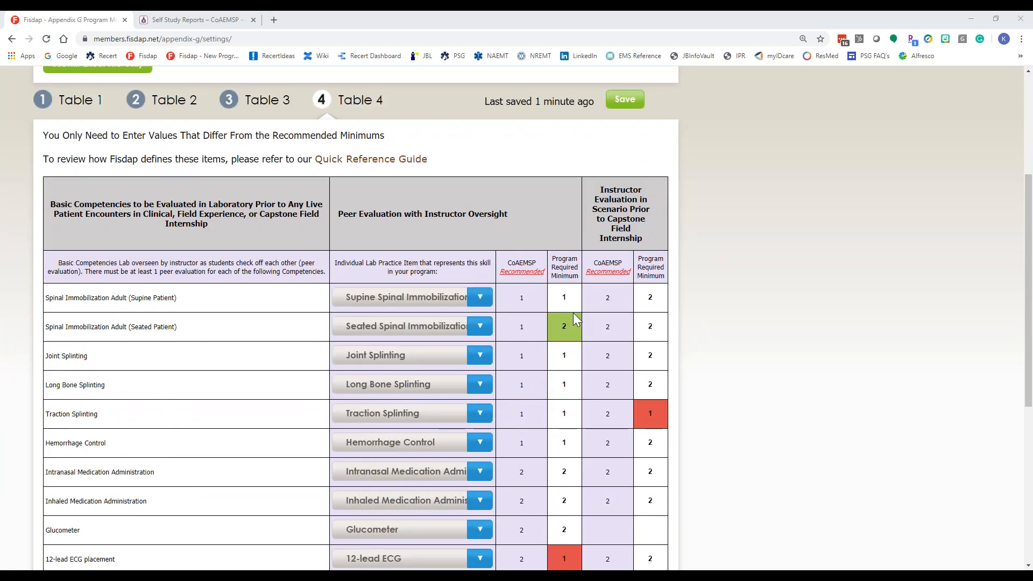
pyautogui.scroll(1, 566, 317)
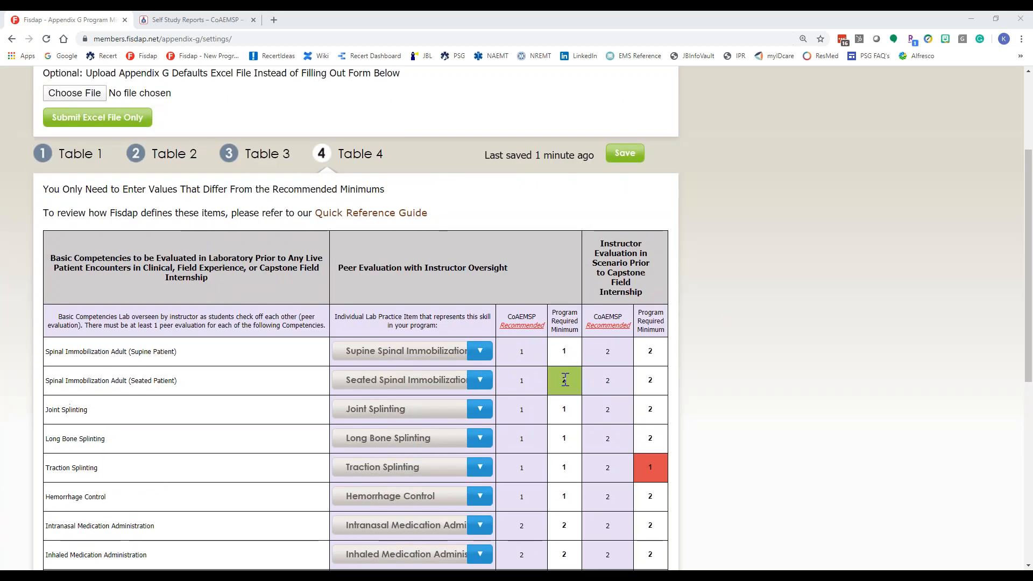
pyautogui.doubleClick(565, 410)
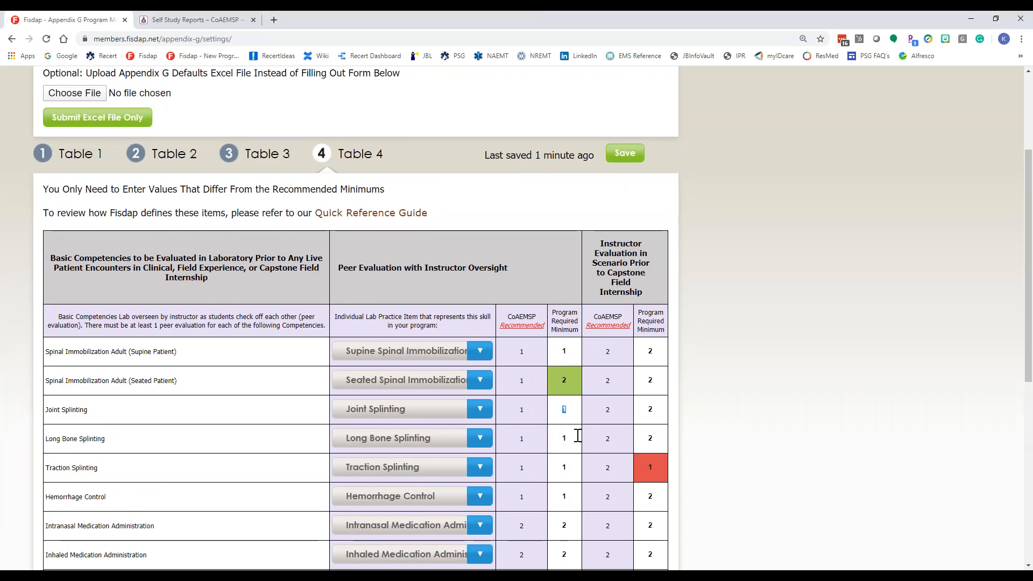
pyautogui.write('2')
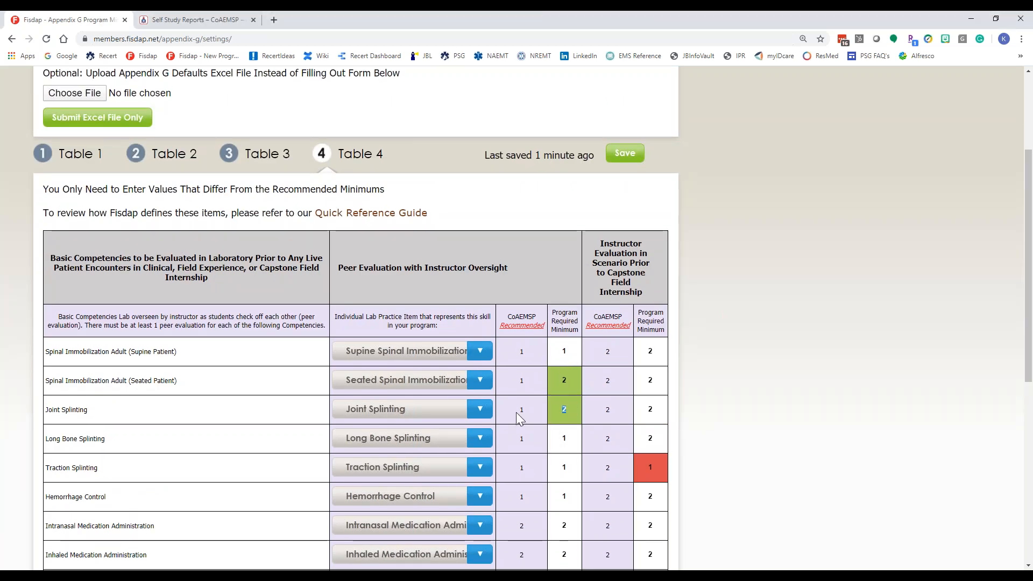
pyautogui.write('0')
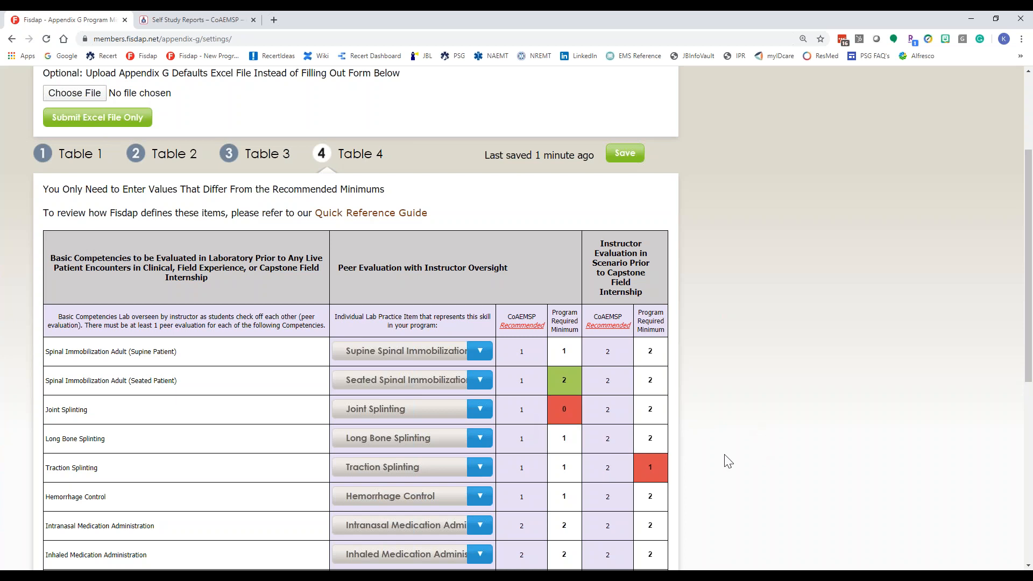
pyautogui.write('1')
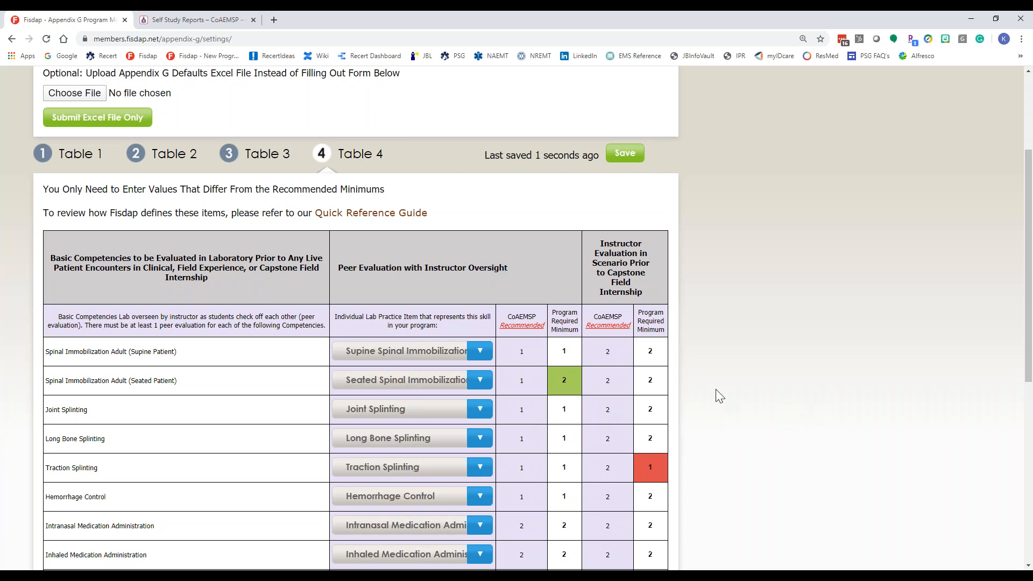
# - Look up the Appendix G downloads on the CoAEMSP Self Study Reports page and return to the Fisdap program minimums
pyautogui.scroll(3, 269, 285)
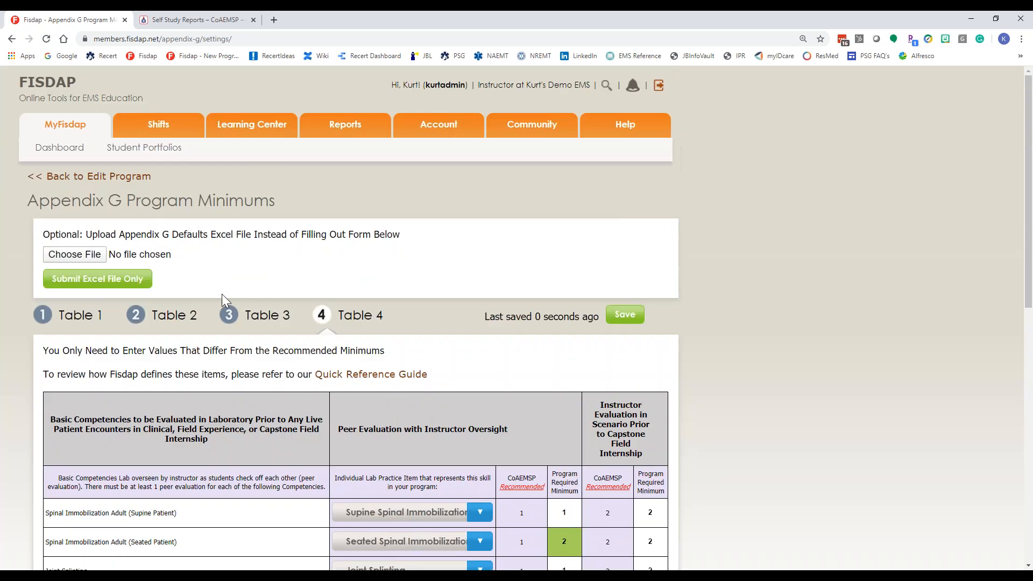
pyautogui.click(186, 22)
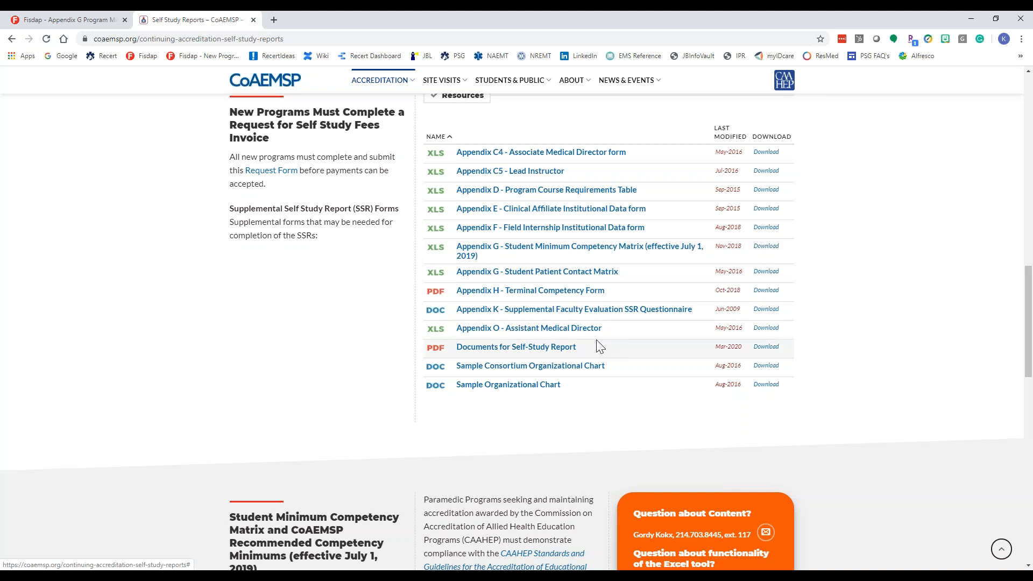
pyautogui.click(79, 21)
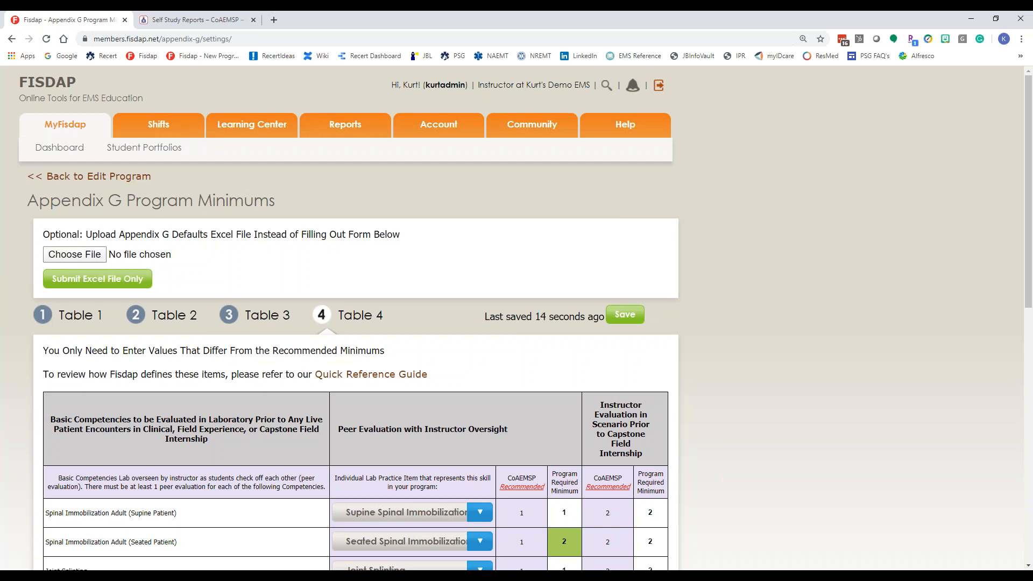
# - Browse the Downloads folder for an Appendix G Excel file to upload, and cancel the file selection
pyautogui.click(81, 258)
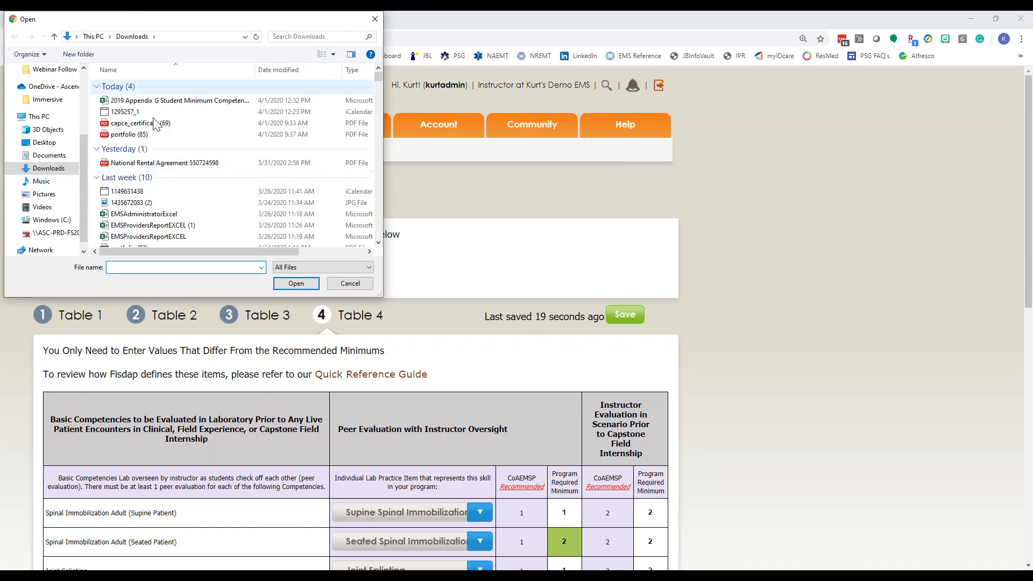
pyautogui.click(376, 24)
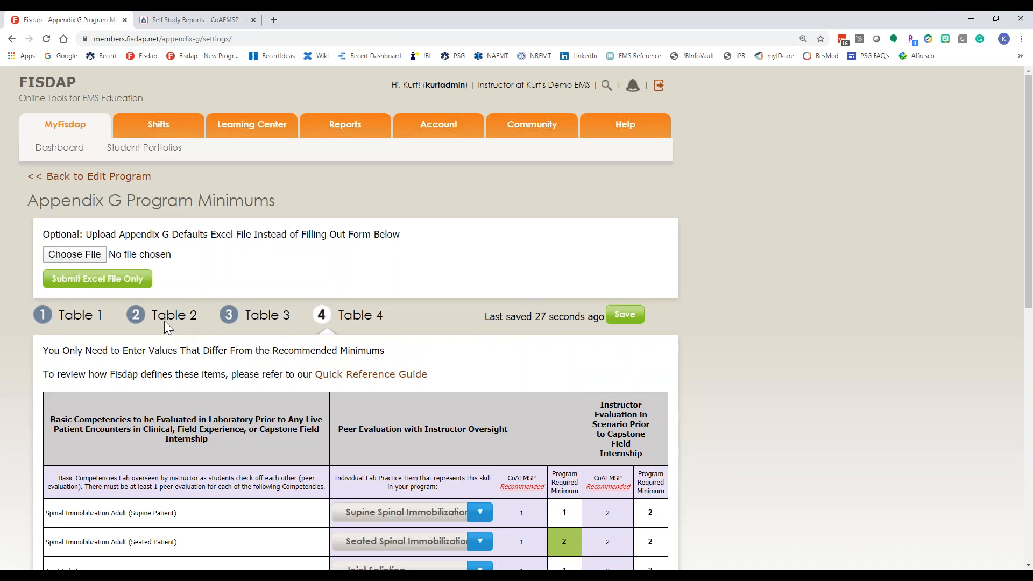
pyautogui.scroll(-3, 752, 327)
pyautogui.scroll(3, 292, 185)
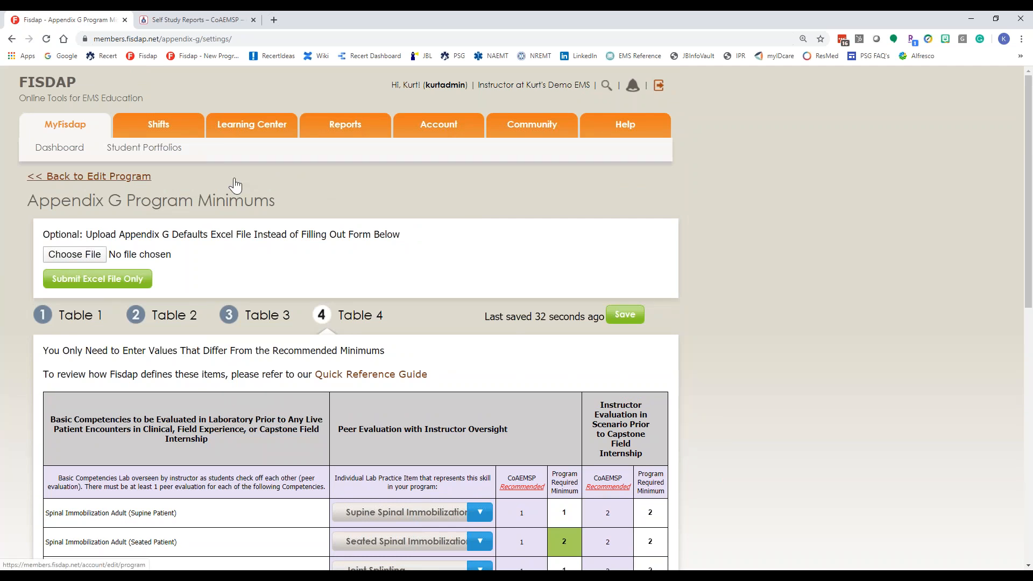
# - Open Skills & Patient Care and show the shifts of the Paramedic student with date 8/2020
pyautogui.click(173, 156)
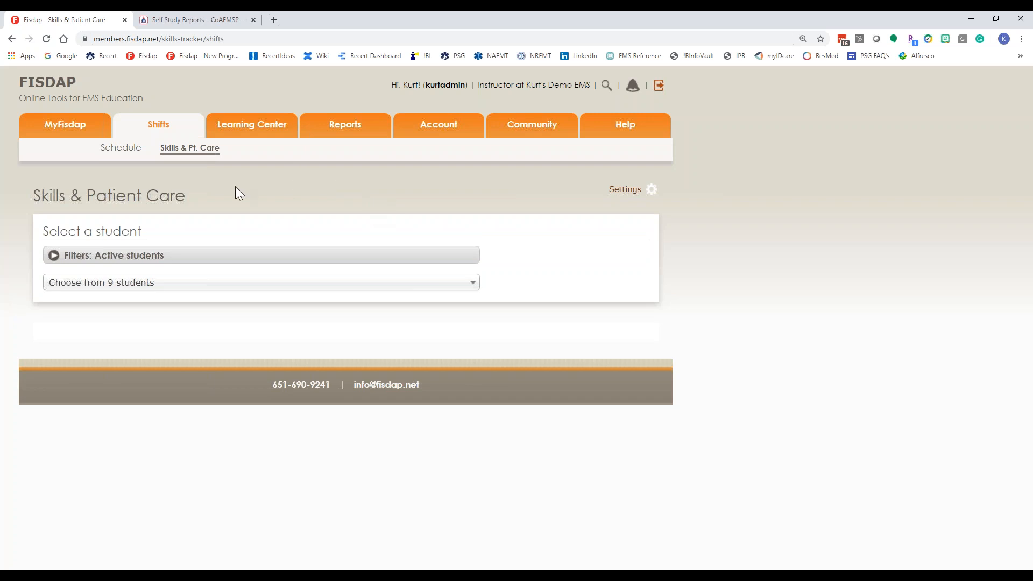
pyautogui.click(111, 285)
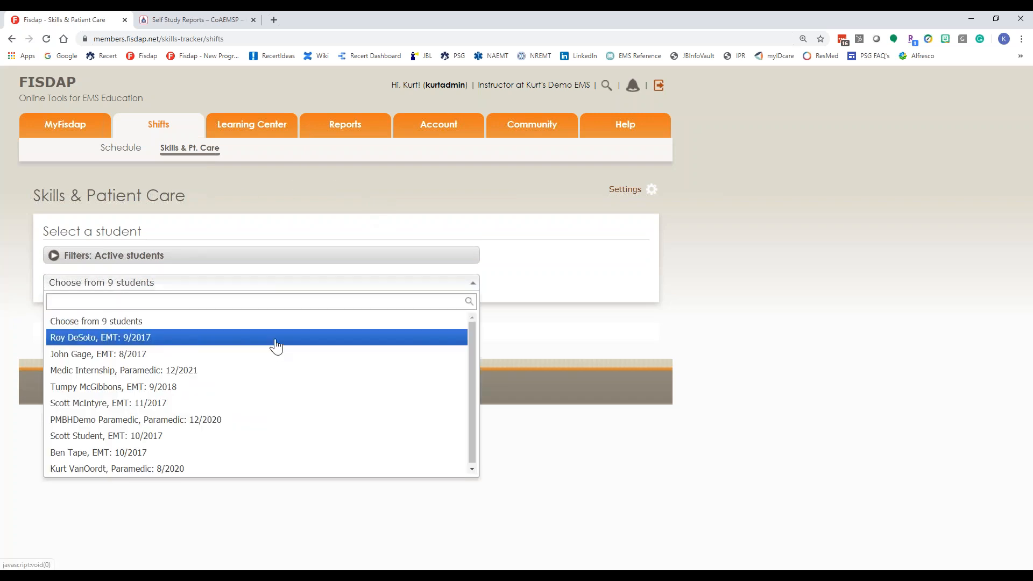
pyautogui.click(149, 472)
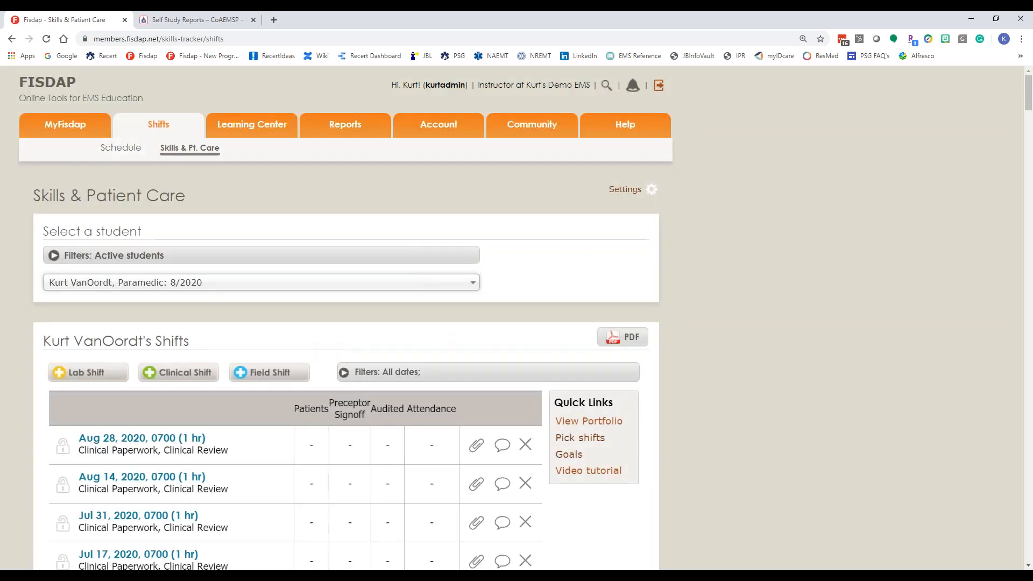
# - Open the student's Mar 31, 2020, 0900 lecture lab shift
pyautogui.scroll(-6, 722, 467)
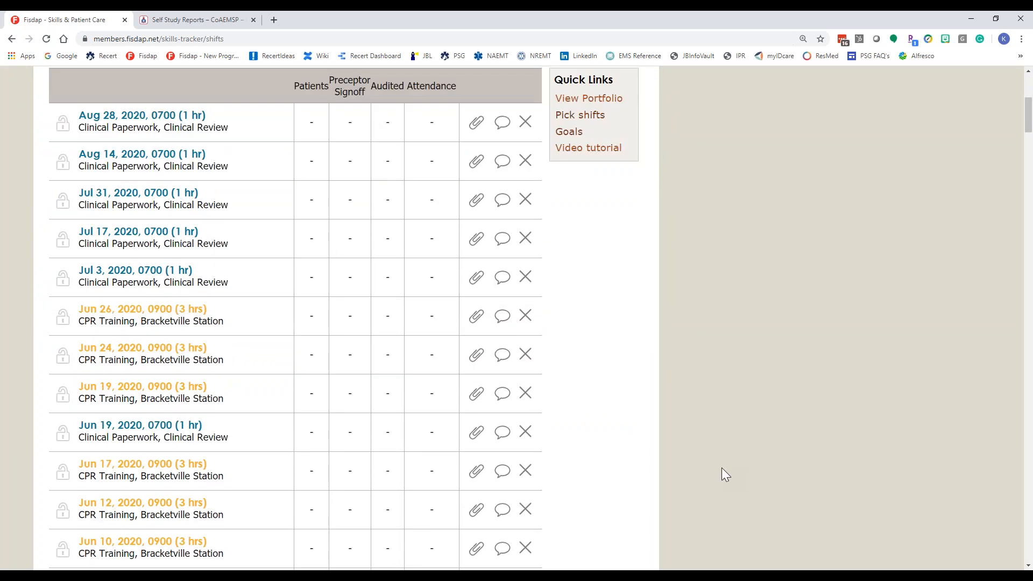
pyautogui.scroll(-18, 721, 468)
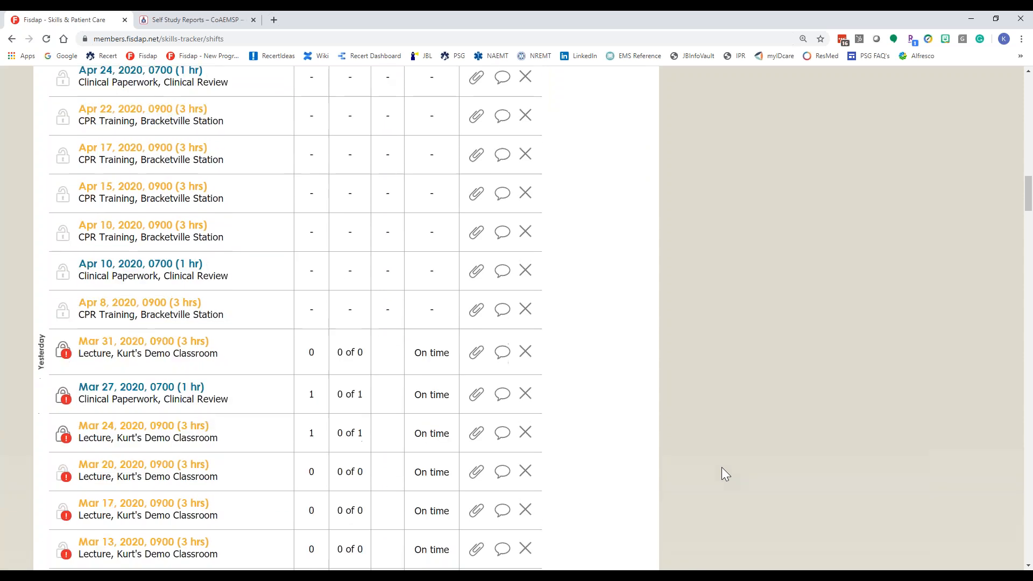
pyautogui.scroll(-1, 116, 339)
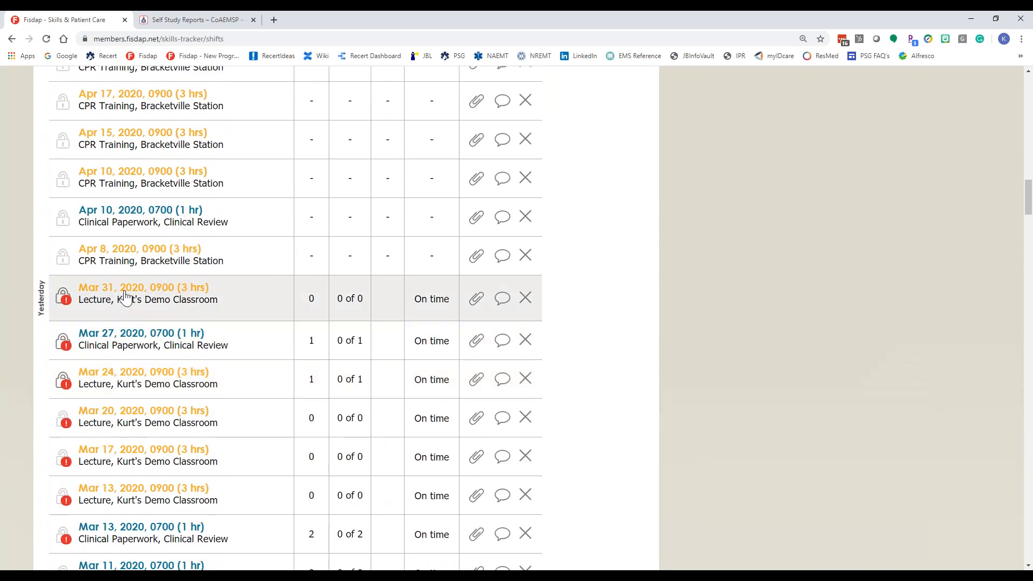
pyautogui.click(125, 293)
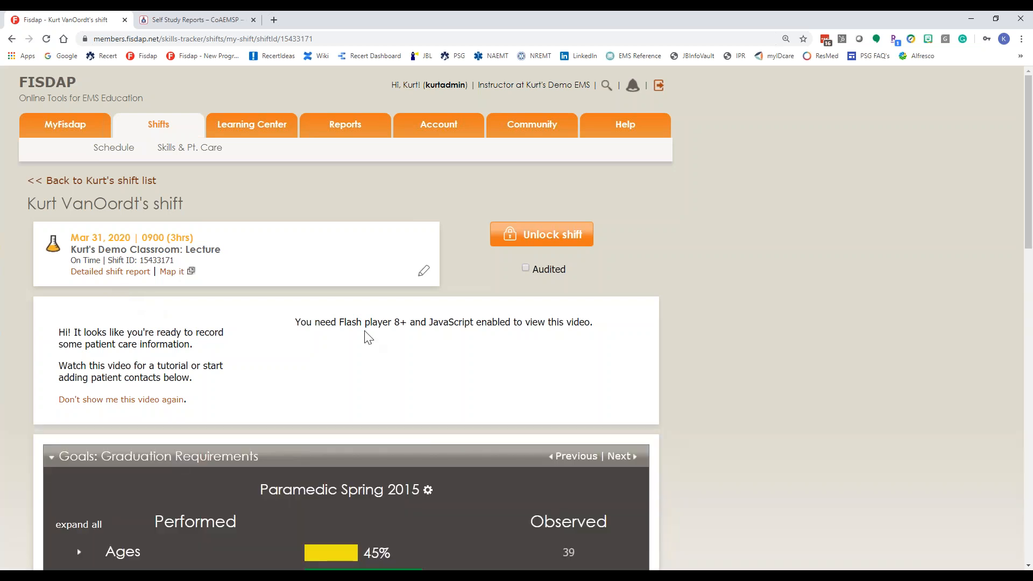
# - Add an Intravenous Therapy lab practice item to the shift and open its skill evaluation
pyautogui.scroll(-6, 717, 436)
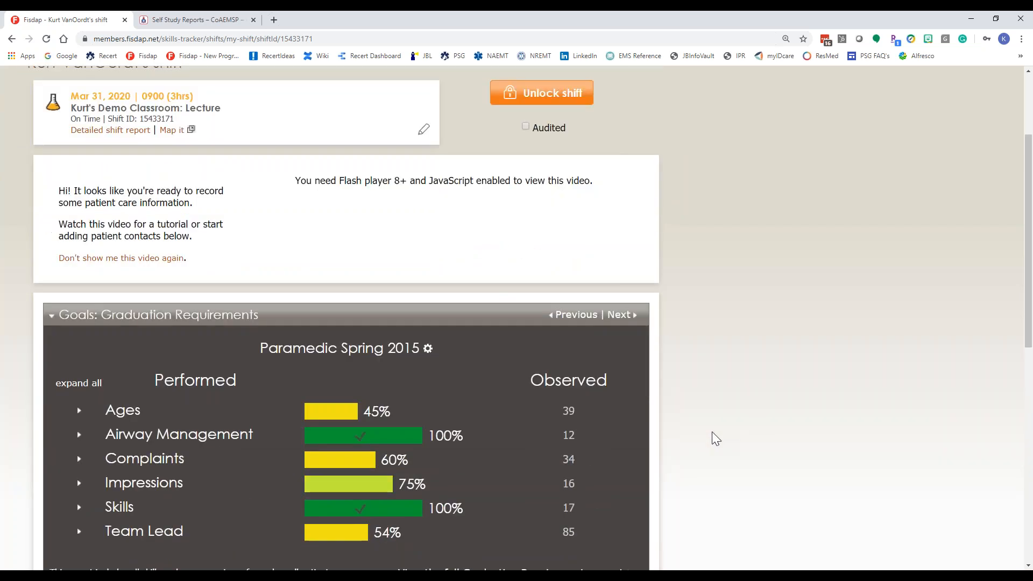
pyautogui.scroll(-5, 715, 438)
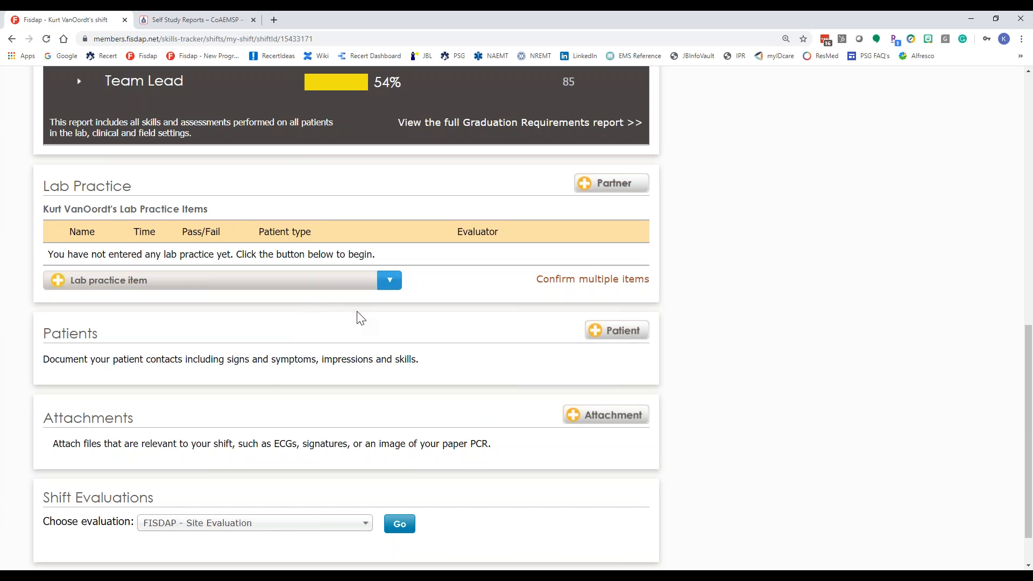
pyautogui.click(392, 281)
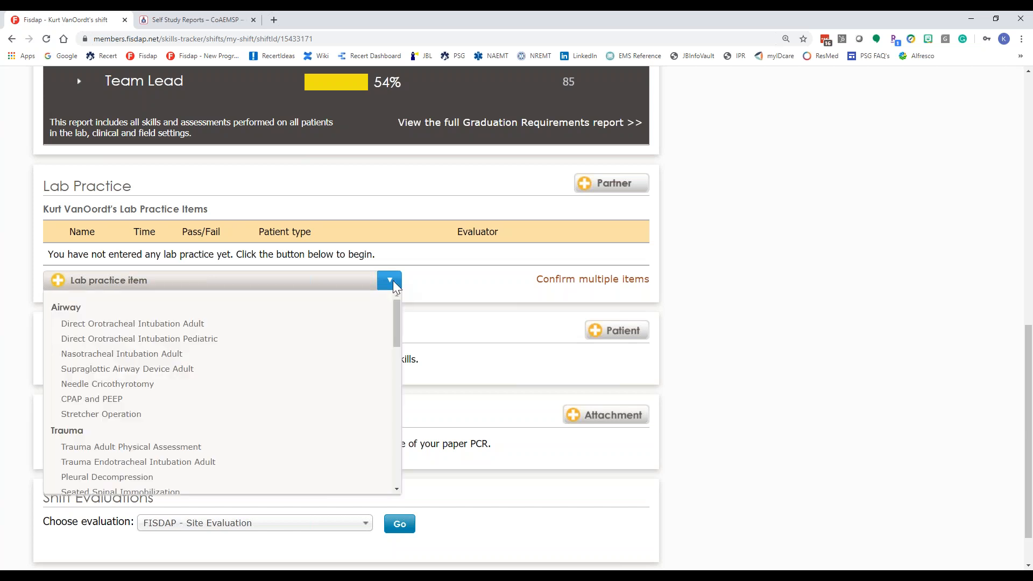
pyautogui.scroll(-5, 250, 371)
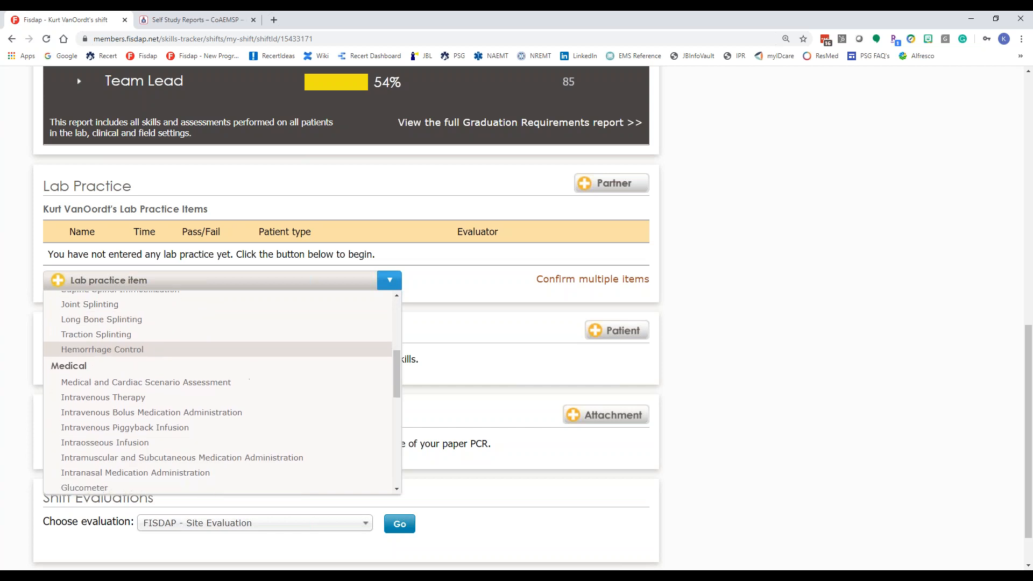
pyautogui.click(111, 348)
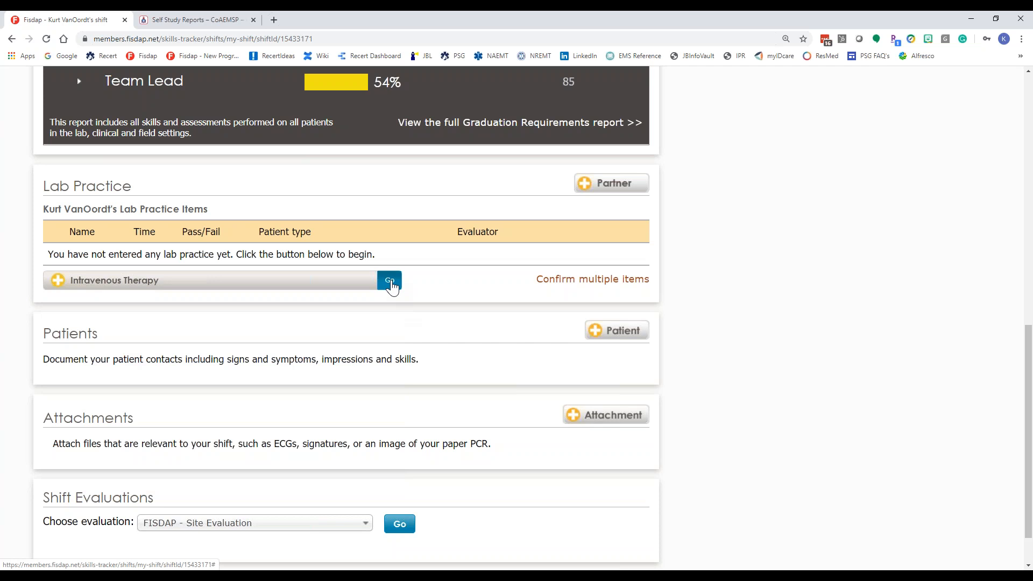
pyautogui.click(390, 281)
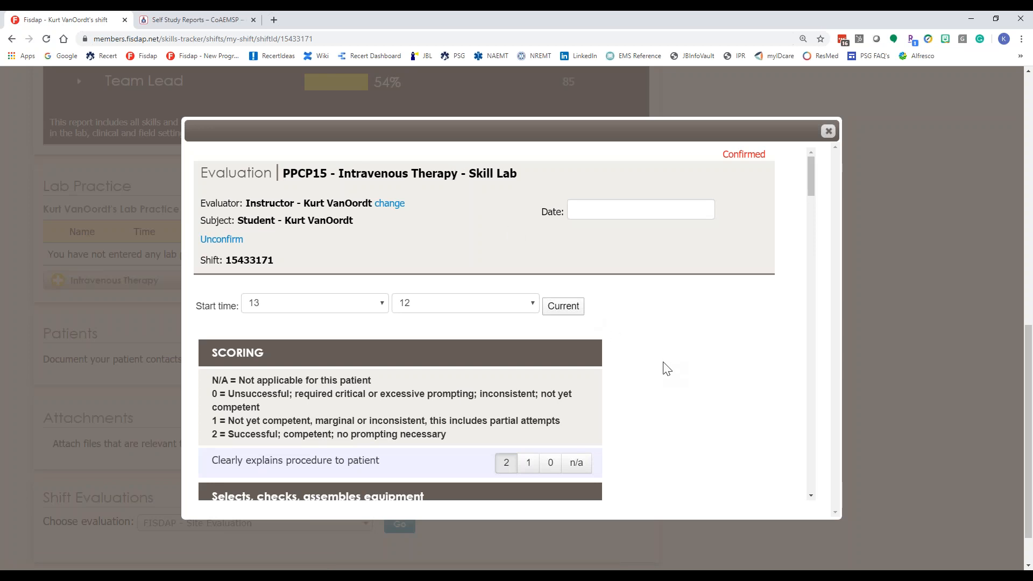
# - Score the Sharps container item as 1 in the Intravenous Therapy evaluation
pyautogui.scroll(-4, 666, 367)
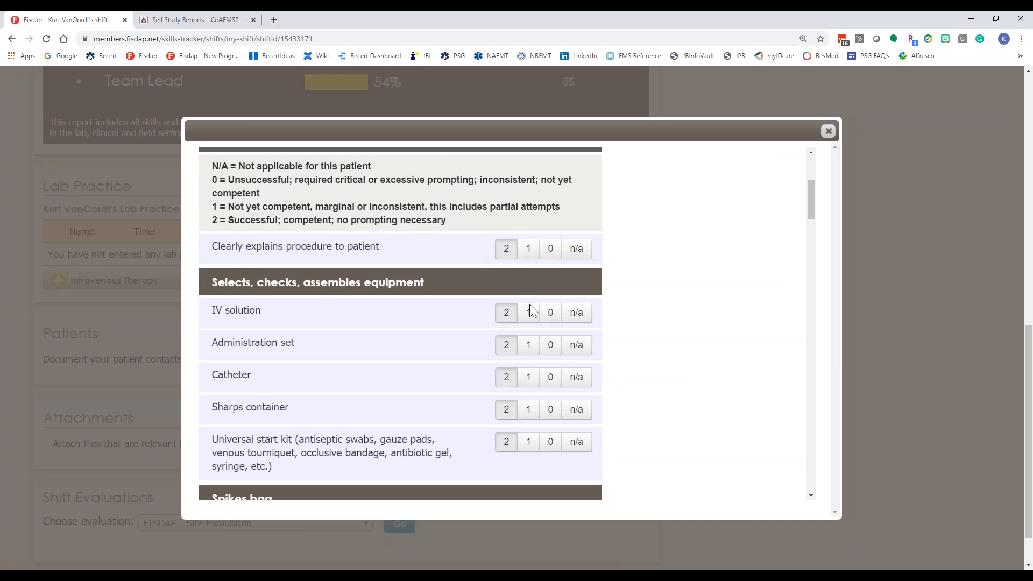
pyautogui.scroll(1, 604, 334)
pyautogui.scroll(-3, 604, 333)
pyautogui.click(528, 303)
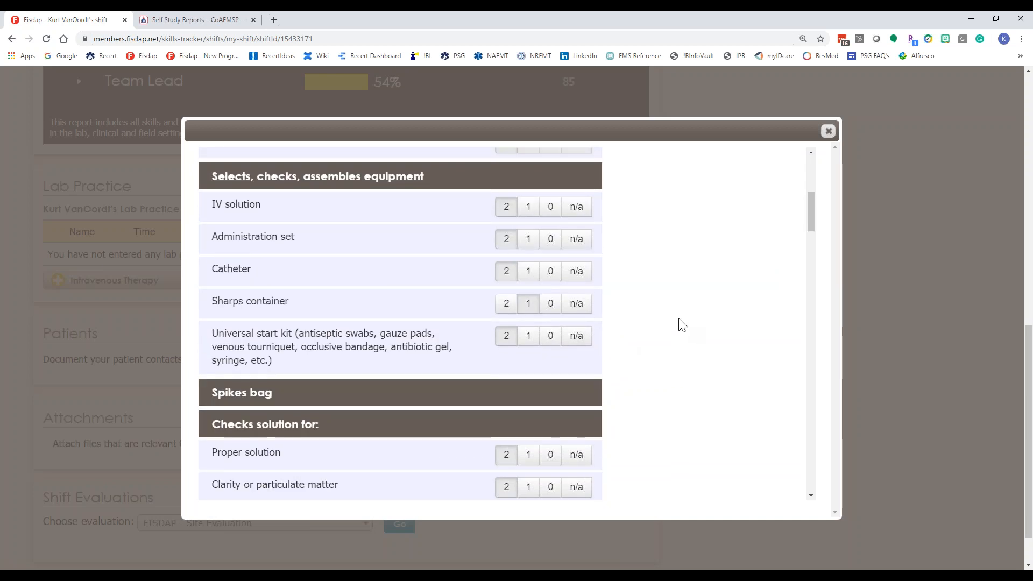
# - Reveal the evaluator selection in the evaluation header and look through the evaluator types
pyautogui.scroll(6, 682, 324)
pyautogui.click(390, 210)
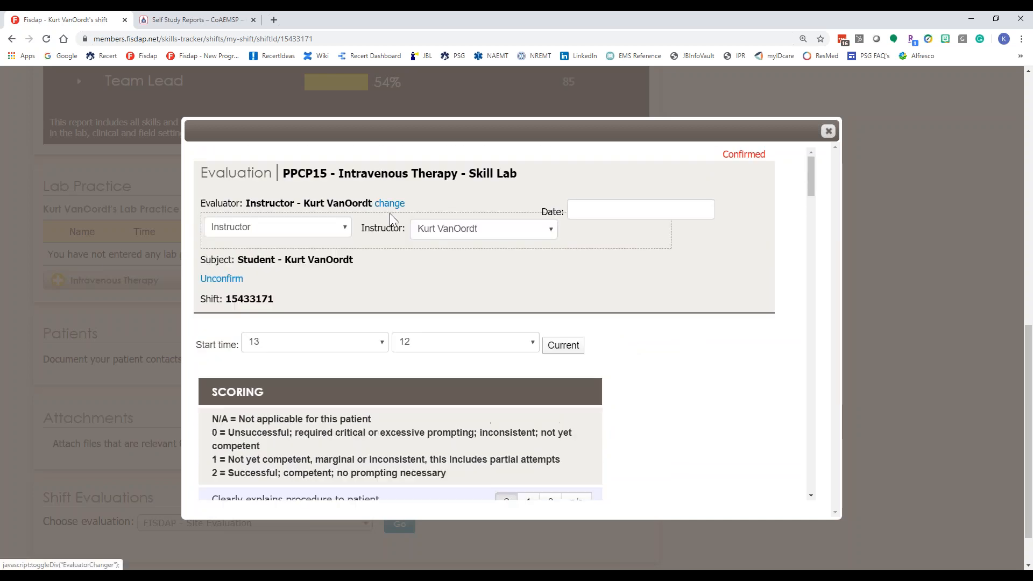
pyautogui.click(270, 226)
pyautogui.click(707, 396)
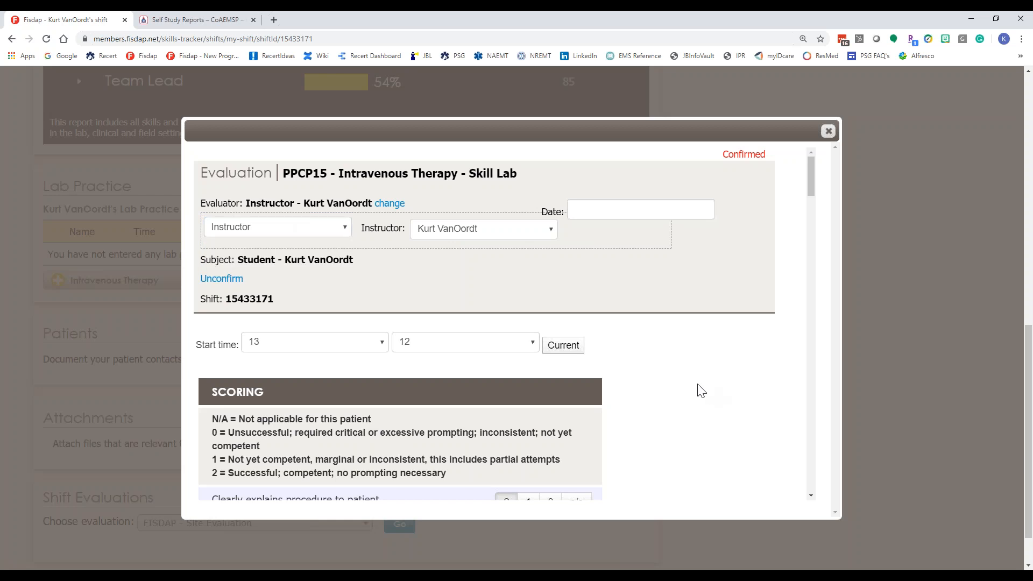
# - Score "Applies tourniquet properly" as 1, the "pop" and flash chamber item as 0, and the protective cap removal item as 1
pyautogui.scroll(-9, 700, 389)
pyautogui.click(551, 426)
pyautogui.scroll(-2, 700, 412)
pyautogui.scroll(-8, 672, 414)
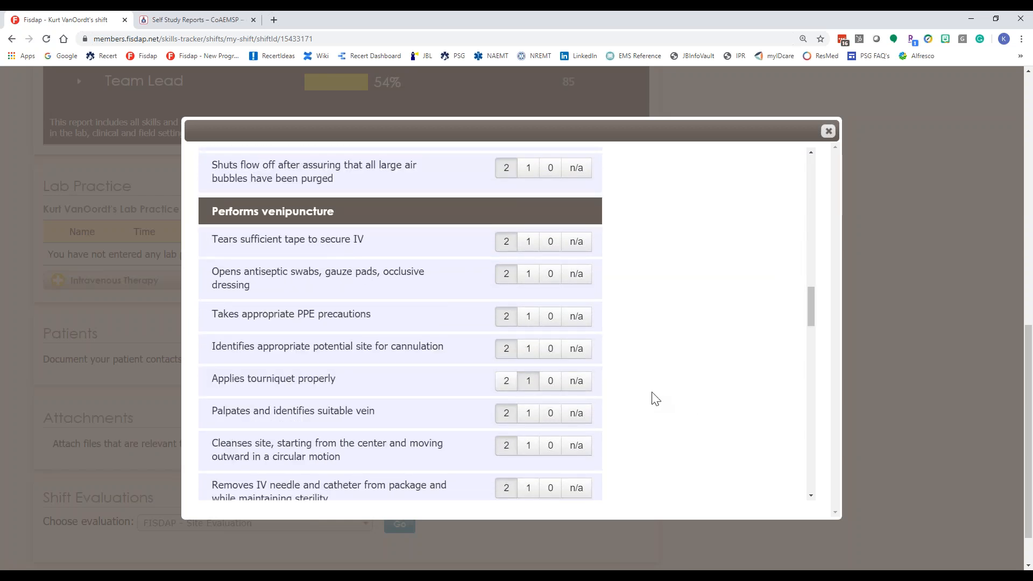
pyautogui.scroll(-6, 656, 400)
pyautogui.click(550, 386)
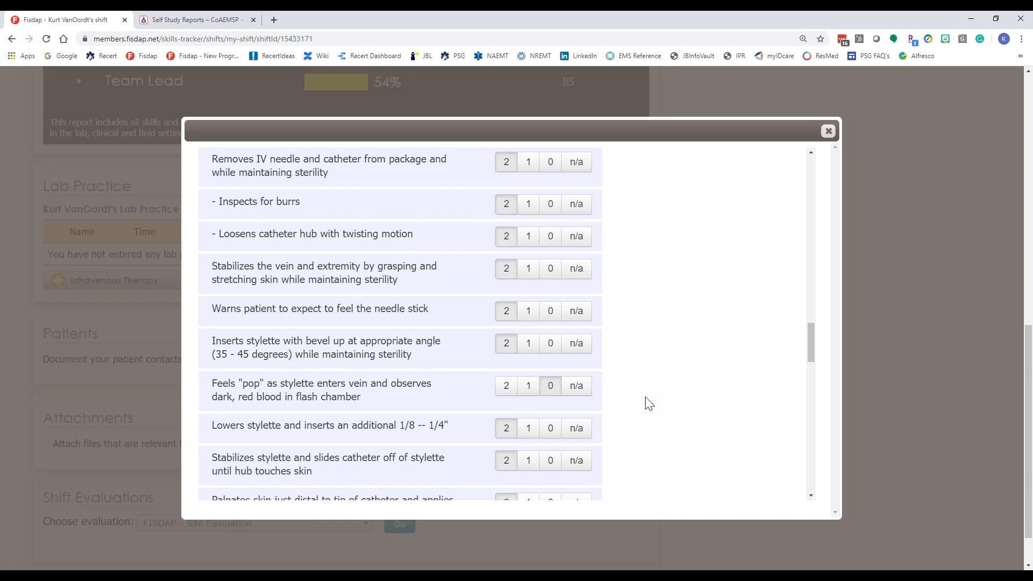
pyautogui.scroll(-4, 648, 403)
pyautogui.click(528, 418)
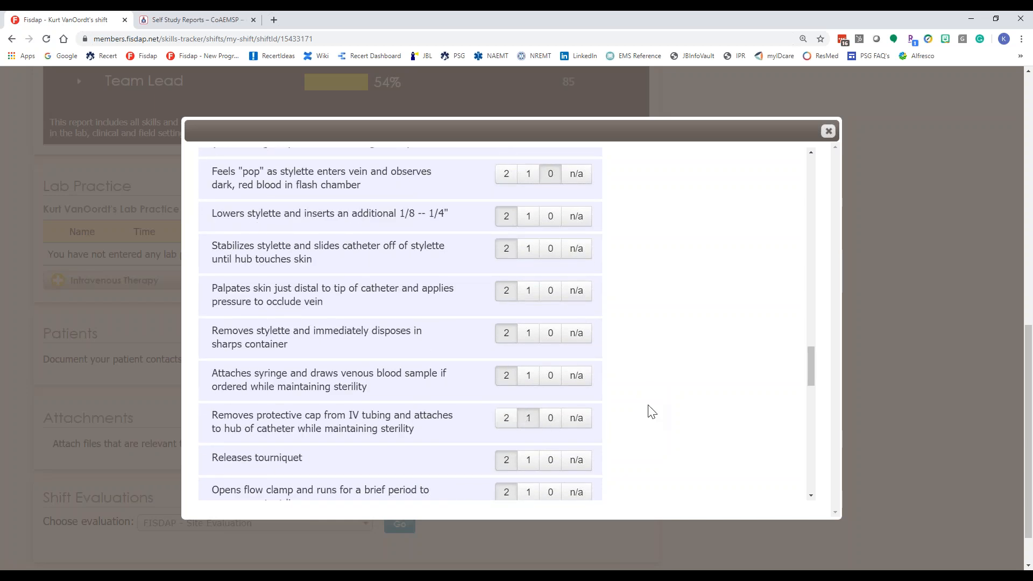
# - Review the affective items, critical criteria, self-evaluation and score details, and close the evaluation without submitting it
pyautogui.scroll(-5, 650, 411)
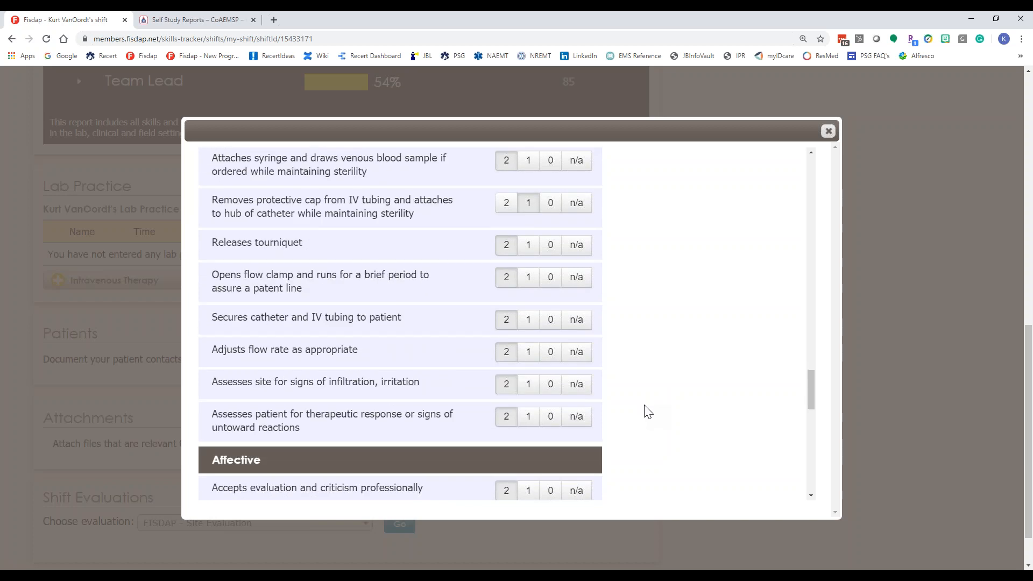
pyautogui.scroll(-11, 649, 412)
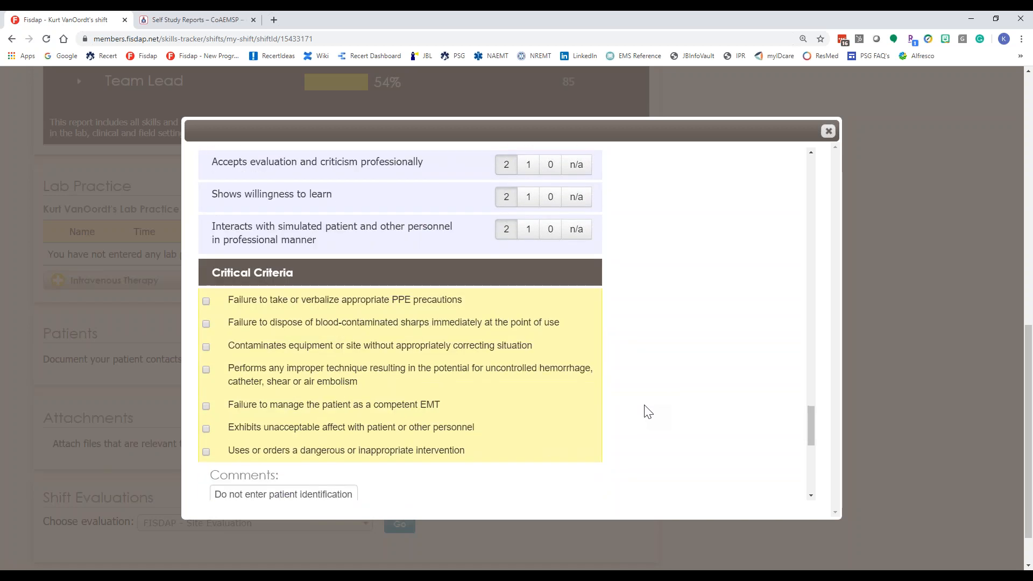
pyautogui.scroll(-3, 648, 412)
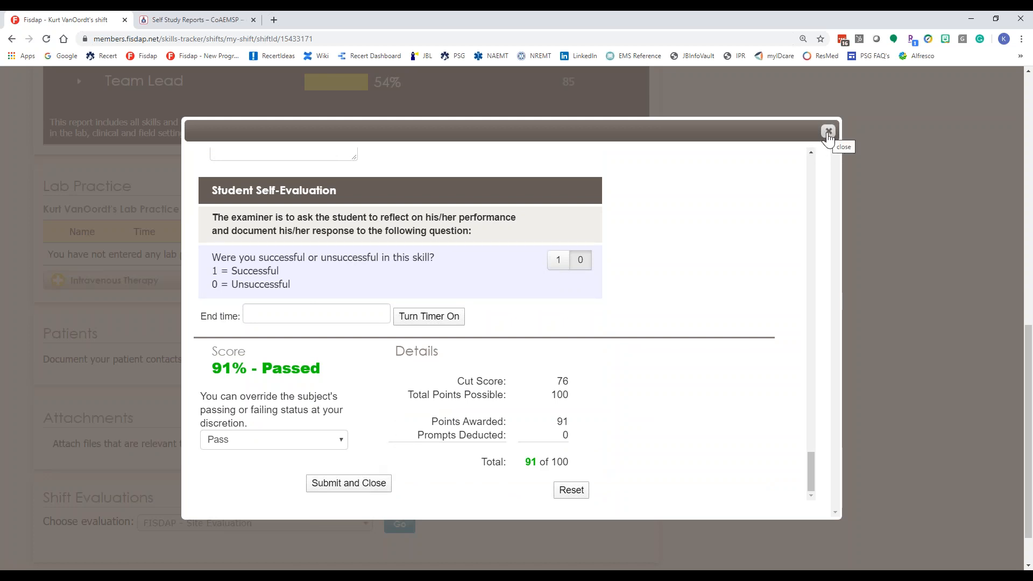
pyautogui.click(828, 133)
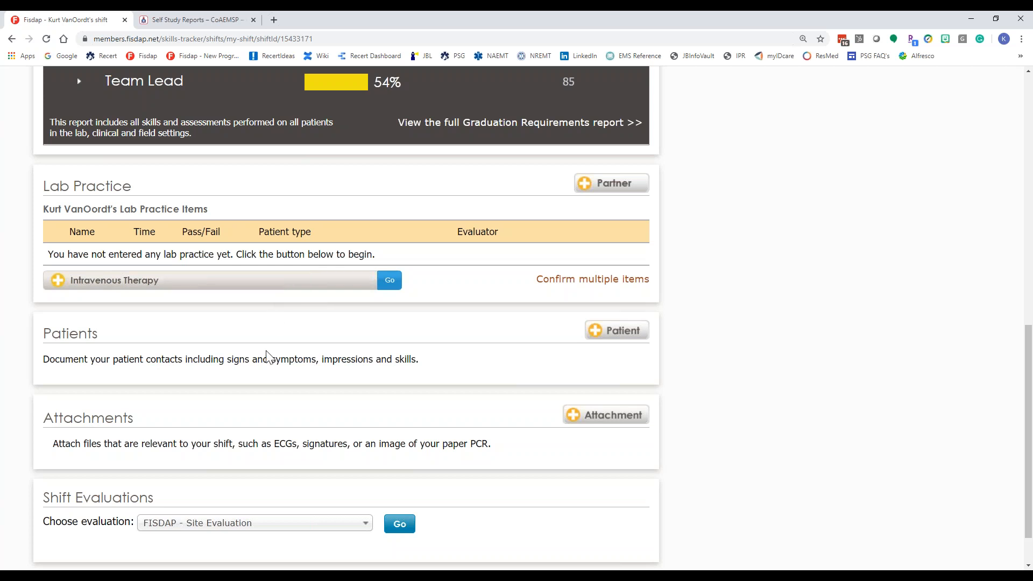
# - Add a patient to the shift and classify it as a Formative Skills Scenario (Individual Skill Practice)
pyautogui.scroll(-1, 290, 352)
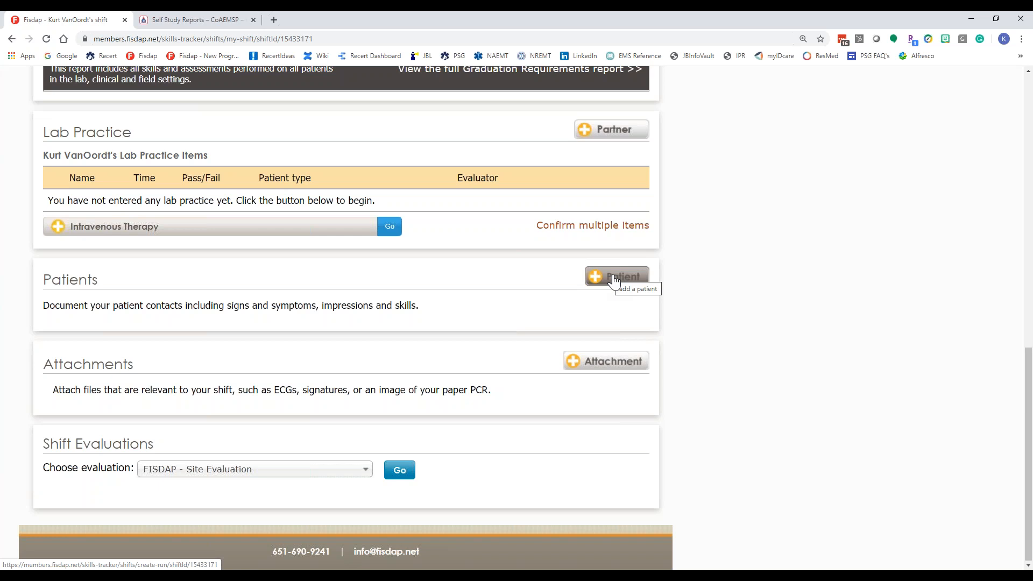
pyautogui.click(617, 279)
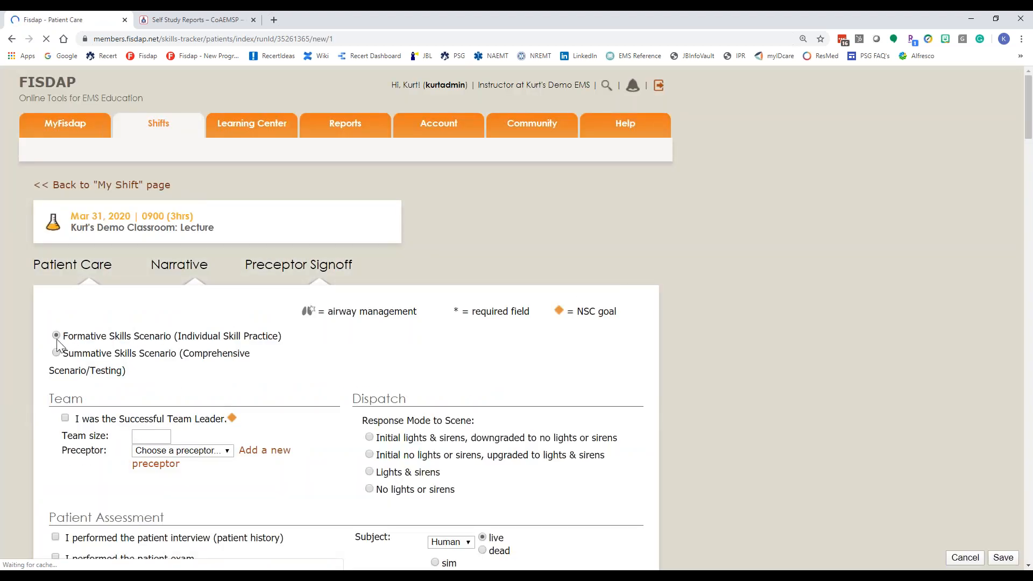
pyautogui.click(56, 359)
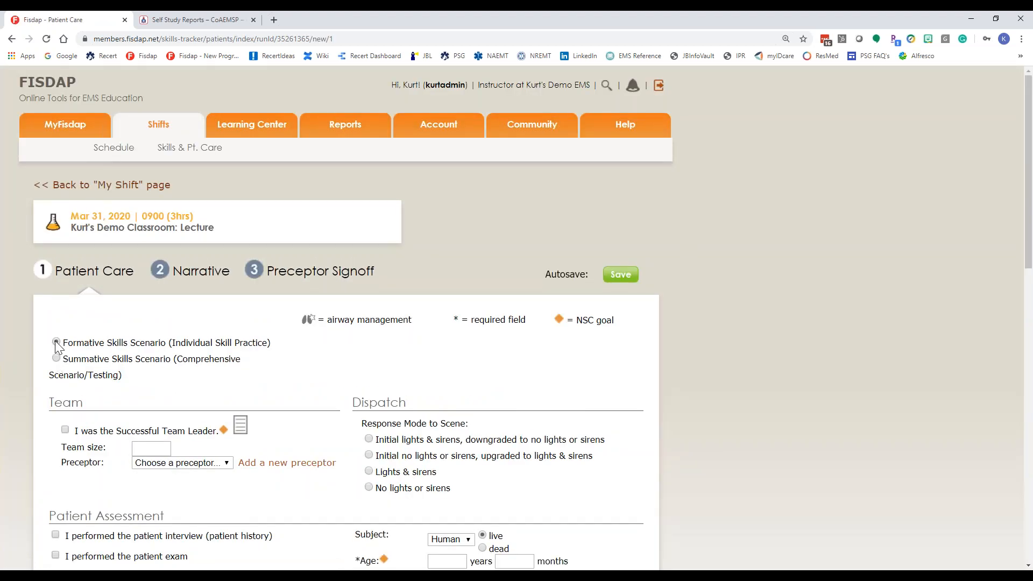
pyautogui.click(56, 343)
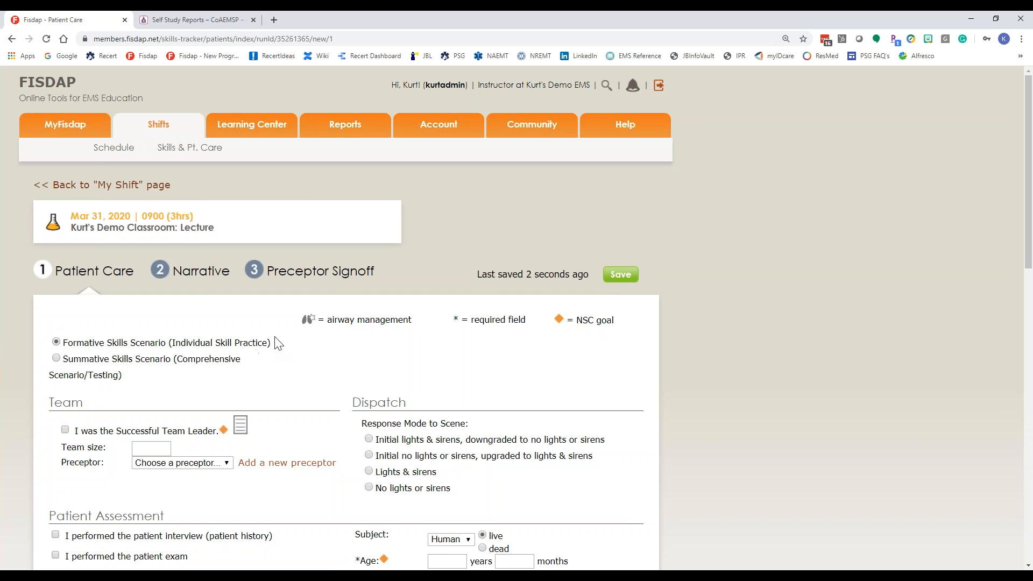
# - Set the patient's age to 47 years and the gender to Female
pyautogui.scroll(-1, 220, 305)
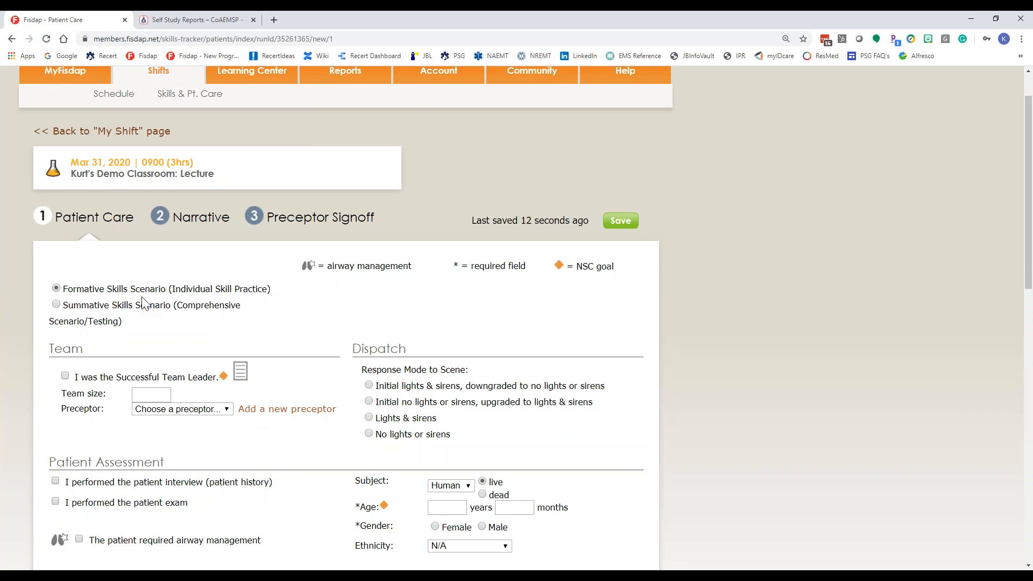
pyautogui.scroll(-1, 797, 383)
pyautogui.scroll(-5, 796, 383)
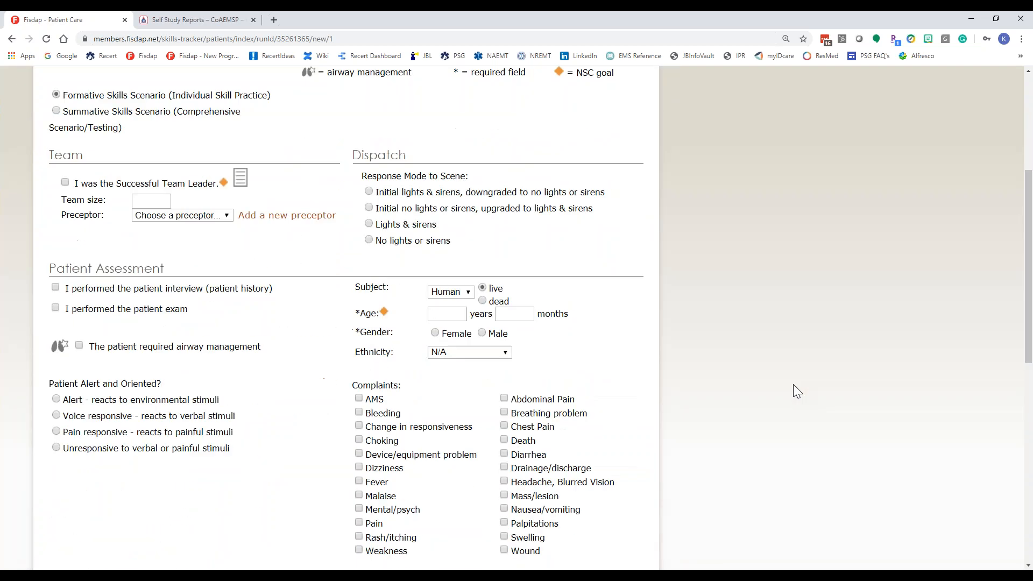
pyautogui.write('47')
pyautogui.click(435, 259)
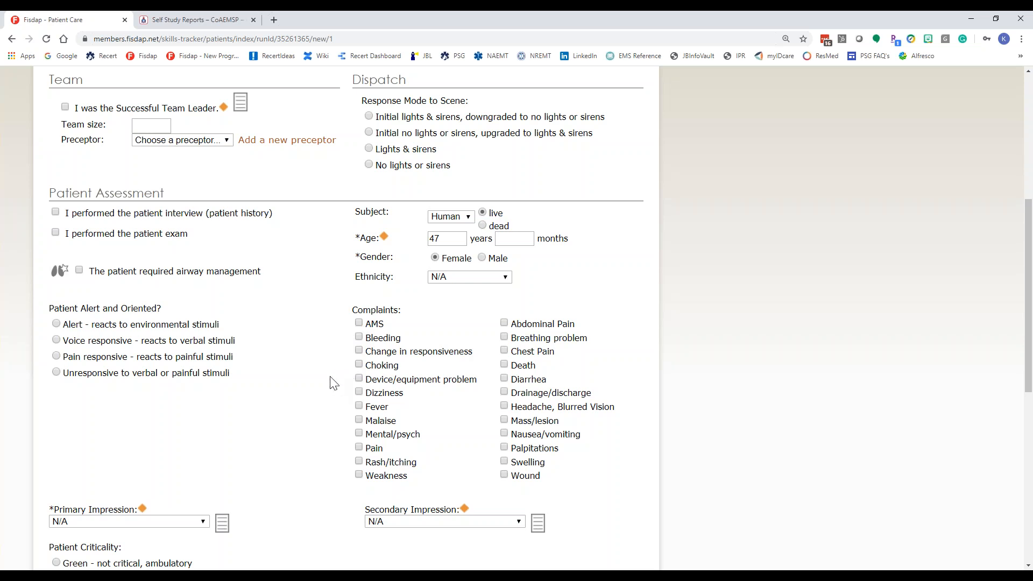
# - Set the patient's primary impression to Healthy Screening/Physical
pyautogui.scroll(-2, 330, 380)
pyautogui.scroll(-1, 309, 371)
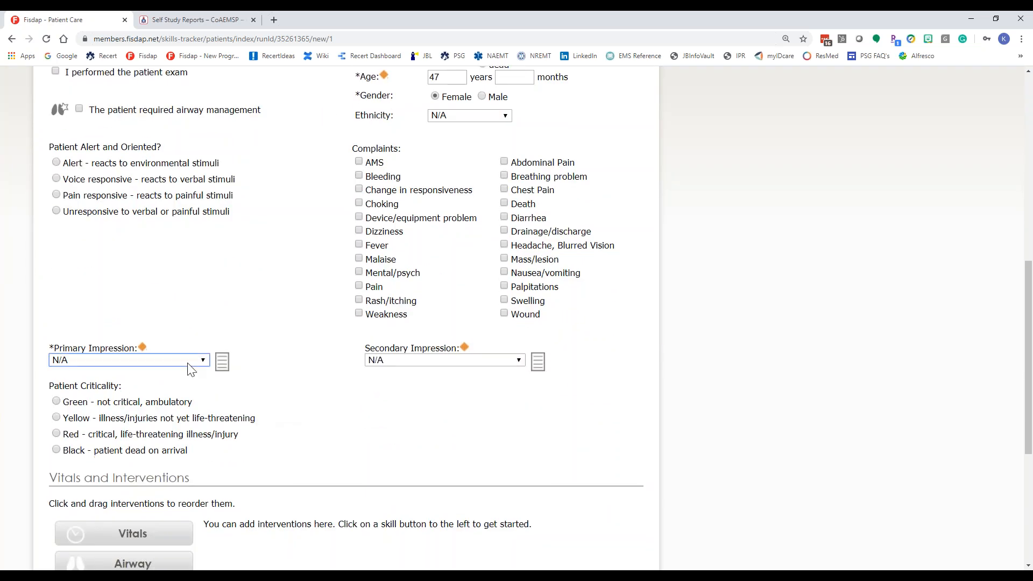
pyautogui.click(134, 360)
pyautogui.click(98, 225)
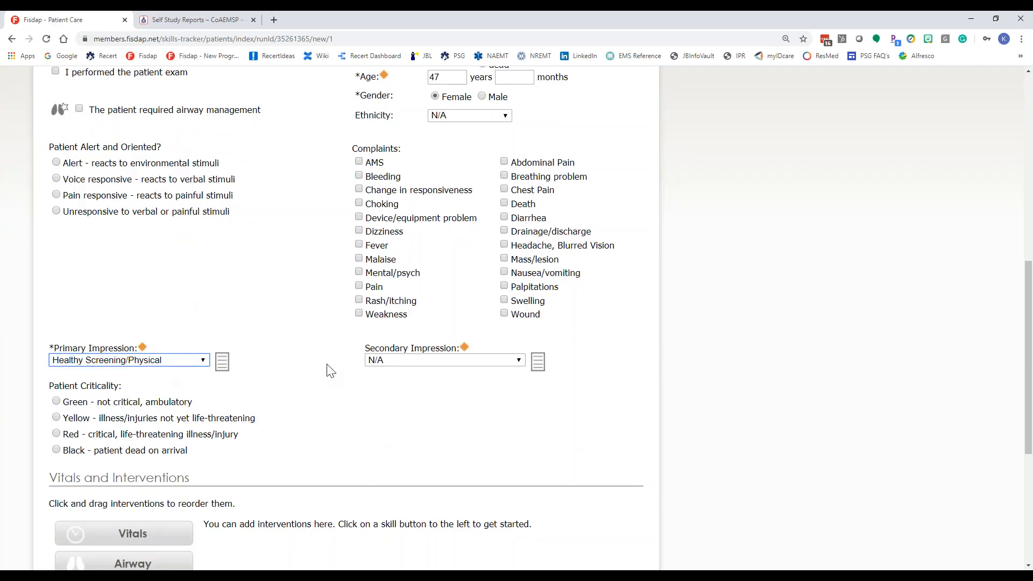
# - Add a Venous Access IV treatment marked as performed, size 16, left fore arm, 1 attempt, successful, and save it
pyautogui.scroll(-1, 330, 371)
pyautogui.scroll(-3, 332, 374)
pyautogui.click(129, 408)
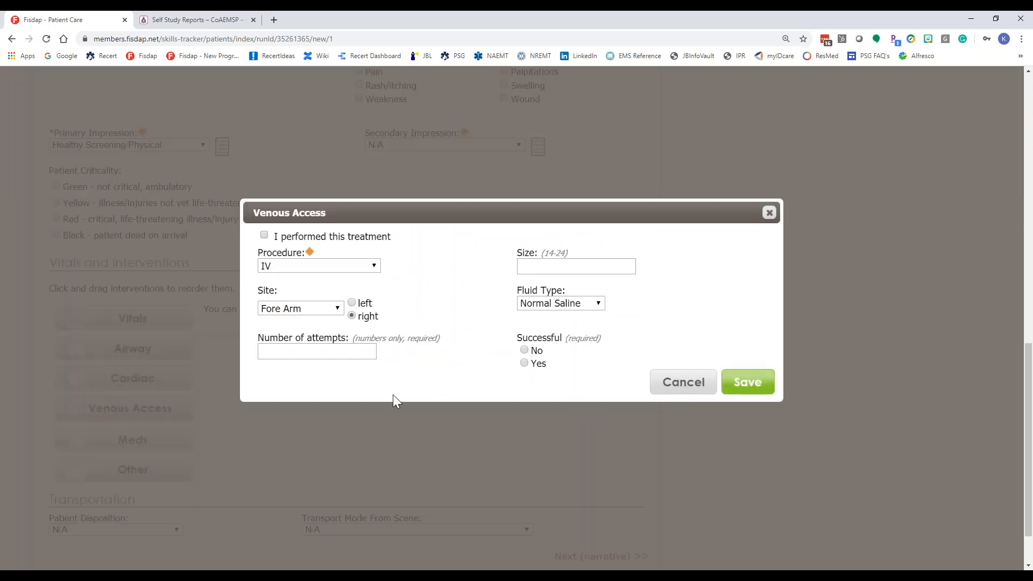
pyautogui.click(264, 235)
pyautogui.click(540, 267)
pyautogui.write('15')
pyautogui.write('0')
pyautogui.press('BackSpace')
pyautogui.press('BackSpace')
pyautogui.write('6')
pyautogui.click(353, 303)
pyautogui.click(342, 350)
pyautogui.write('1')
pyautogui.click(524, 363)
pyautogui.click(748, 383)
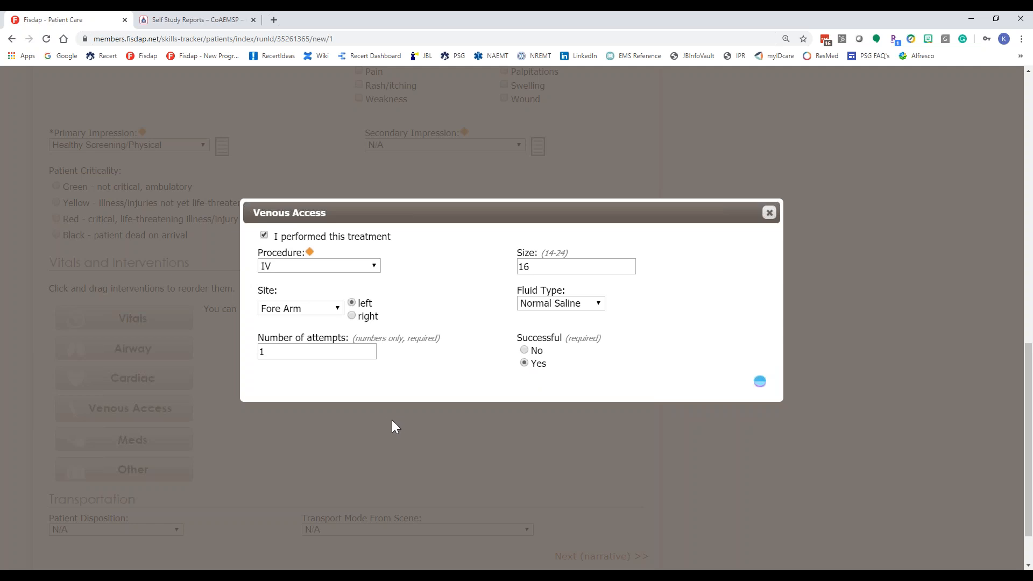
# - Mark the patient interview and the patient exam as performed in the patient assessment
pyautogui.scroll(8, 276, 388)
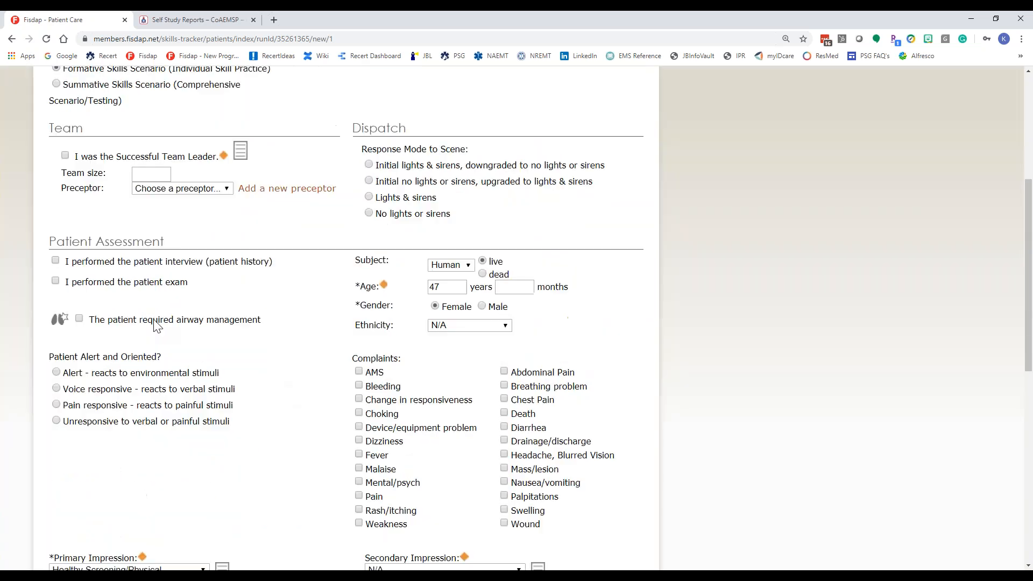
pyautogui.click(56, 267)
pyautogui.click(55, 287)
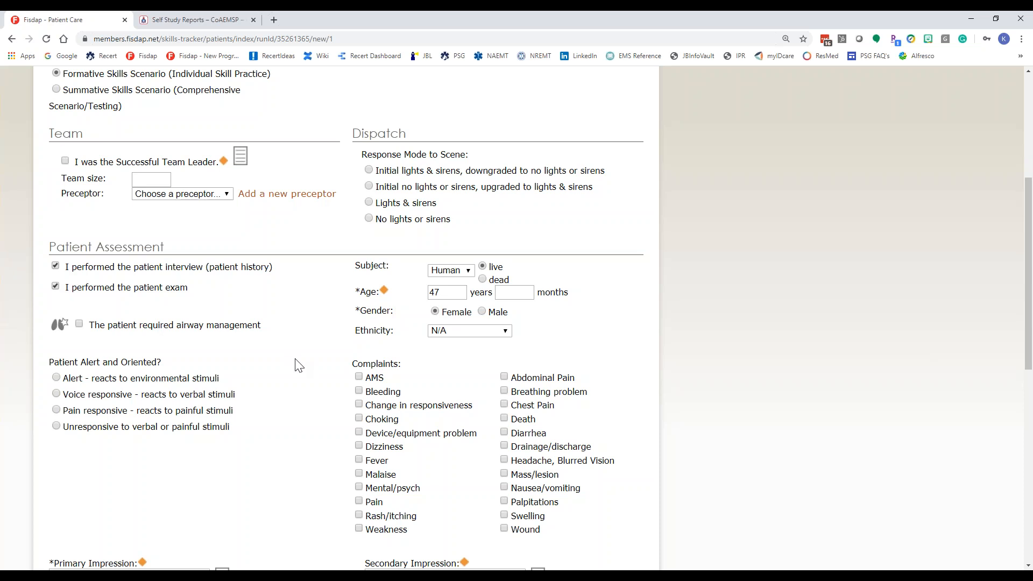
# - Check the recorded intervention, return to the "My Shift" page and review its graduation goals and patient list
pyautogui.scroll(-9, 297, 364)
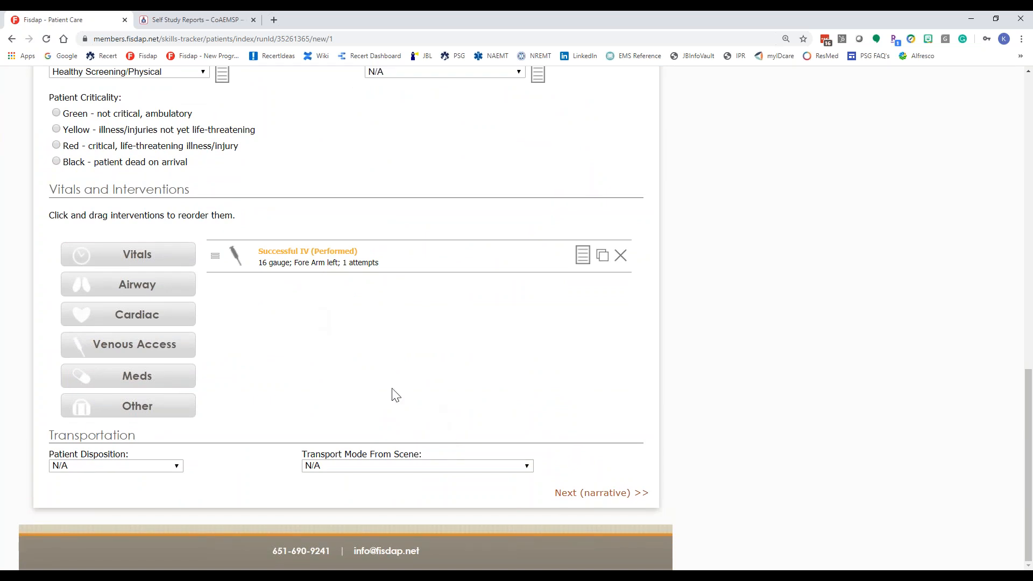
pyautogui.scroll(9, 392, 394)
pyautogui.scroll(6, 392, 394)
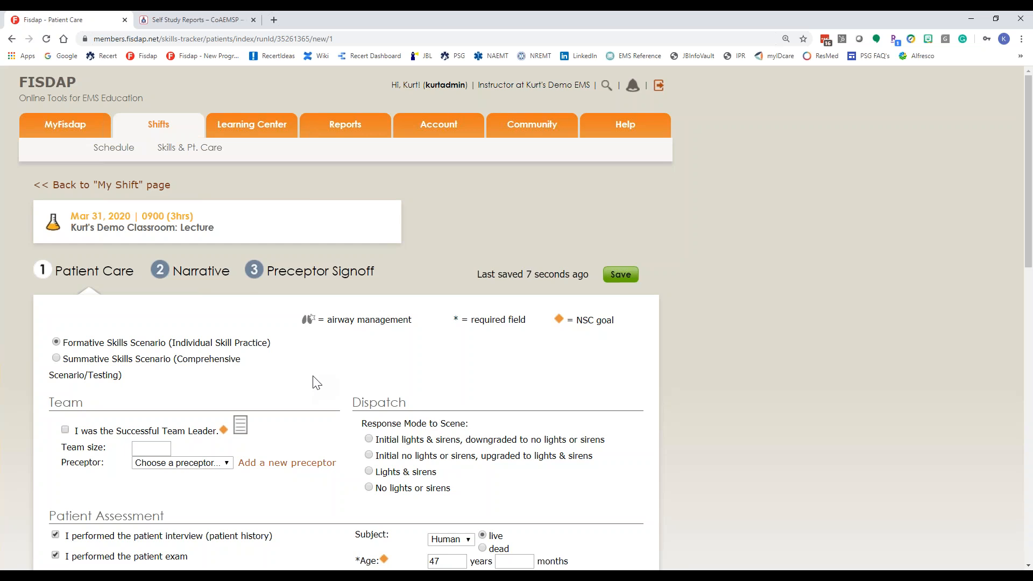
pyautogui.click(164, 196)
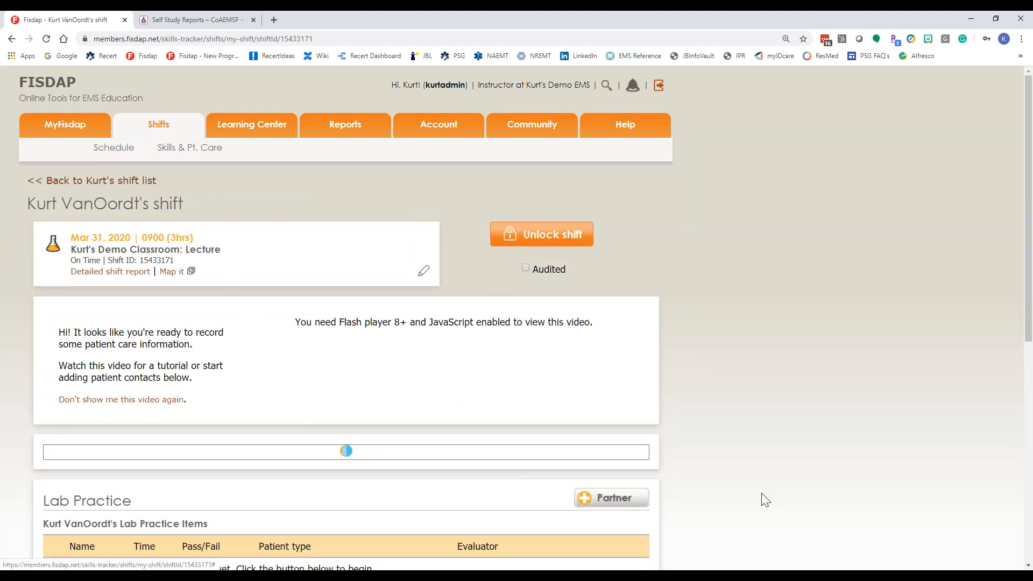
pyautogui.scroll(-4, 761, 493)
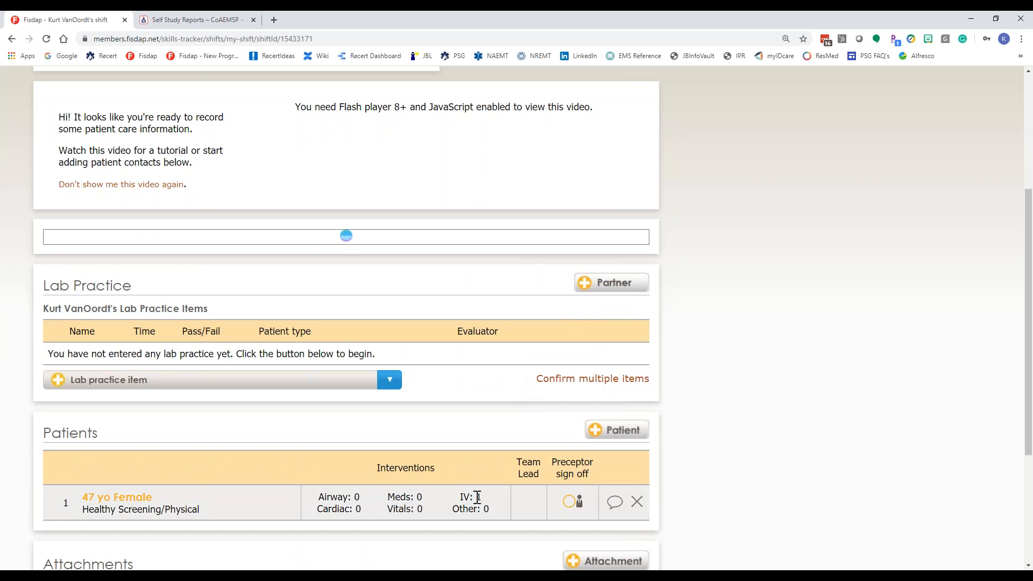
pyautogui.scroll(-1, 475, 496)
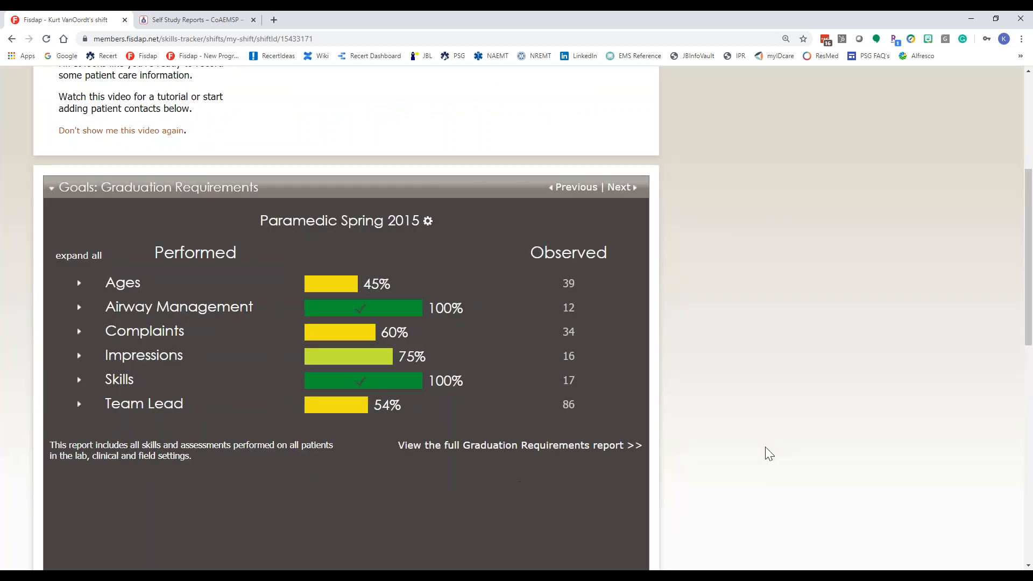
pyautogui.scroll(-6, 770, 454)
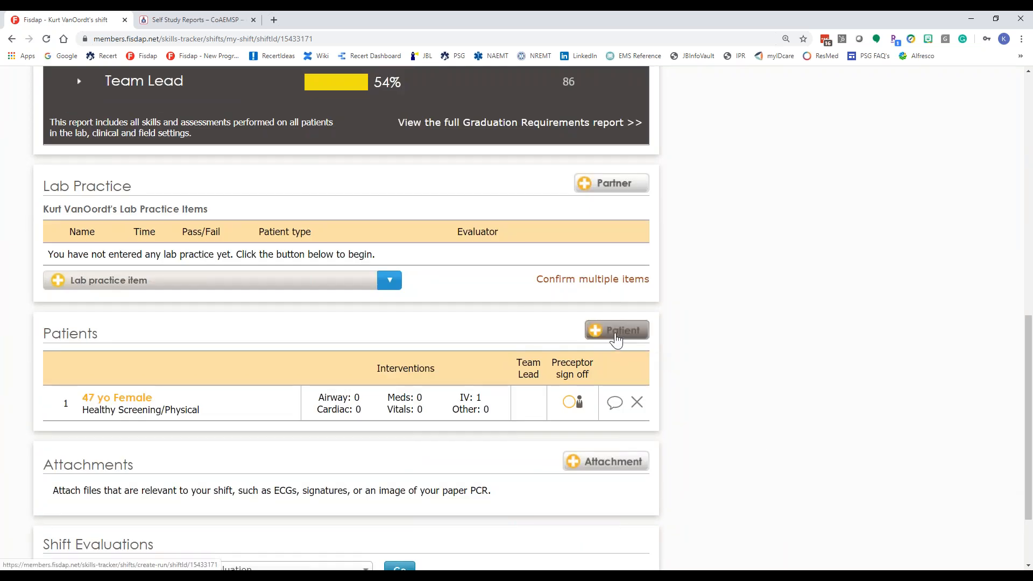
# - Reopen the 47-year-old female patient, change the scenario to Summative Skills Scenario, and mark the student as Successful Team Leader
pyautogui.click(130, 400)
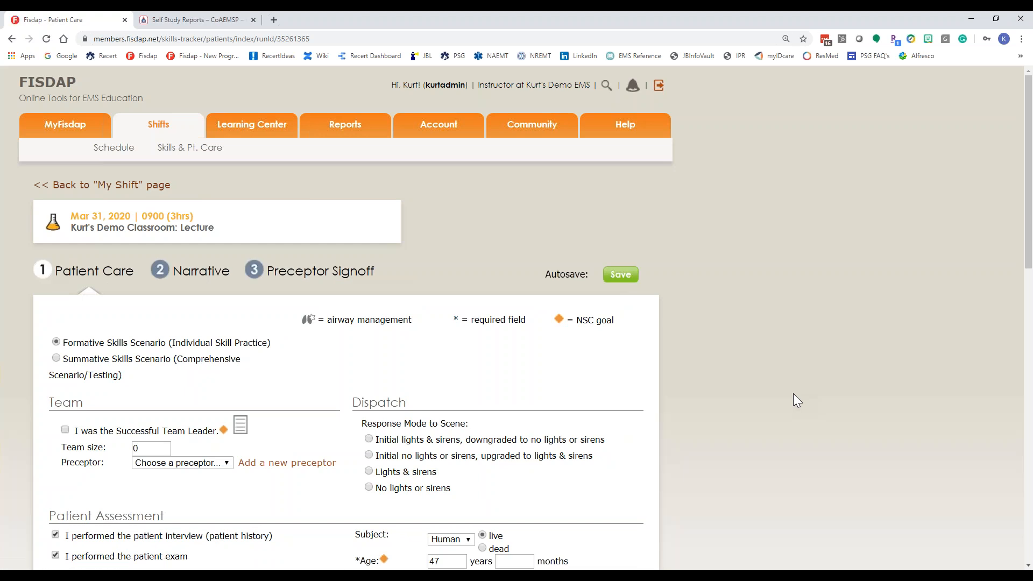
pyautogui.scroll(-4, 910, 403)
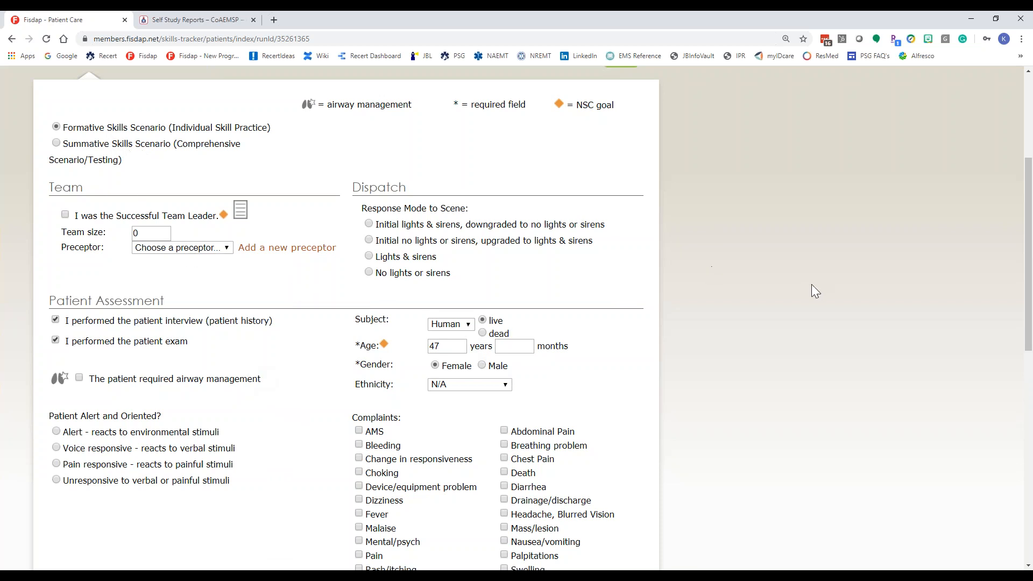
pyautogui.scroll(3, 799, 301)
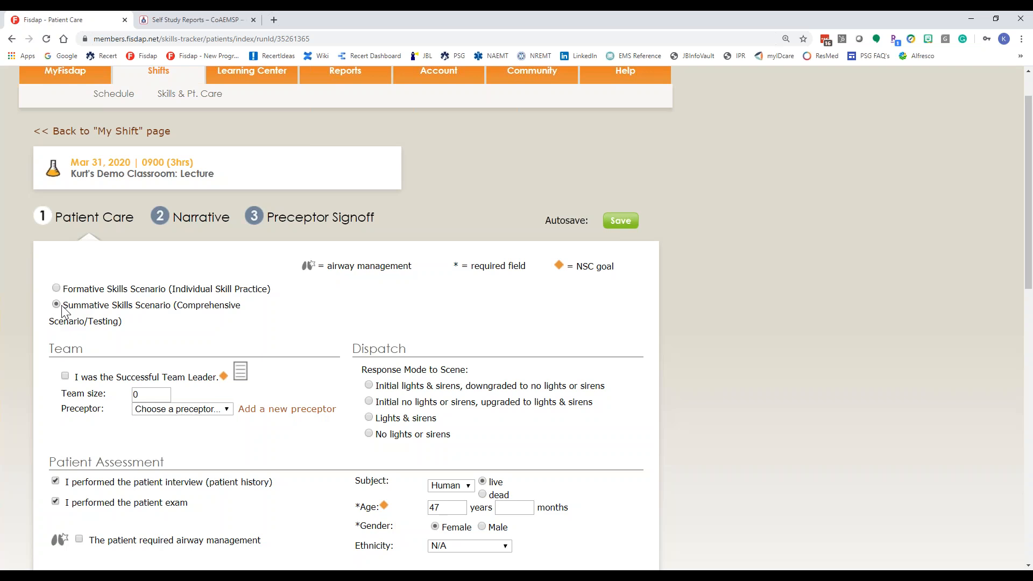
pyautogui.click(66, 376)
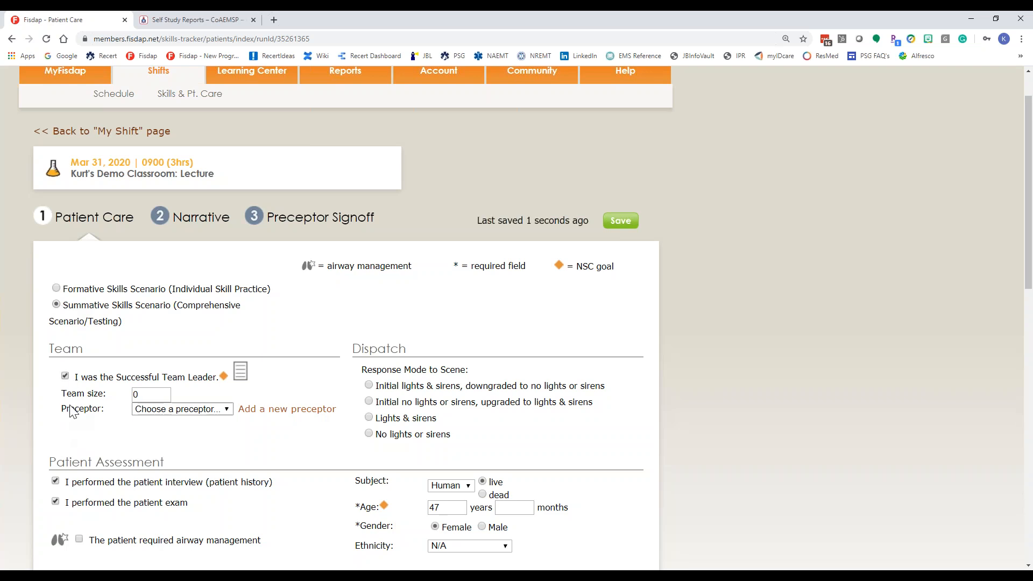
# - Review the patient's assessment, primary impression, and vitals and interventions sections
pyautogui.scroll(-1, 73, 411)
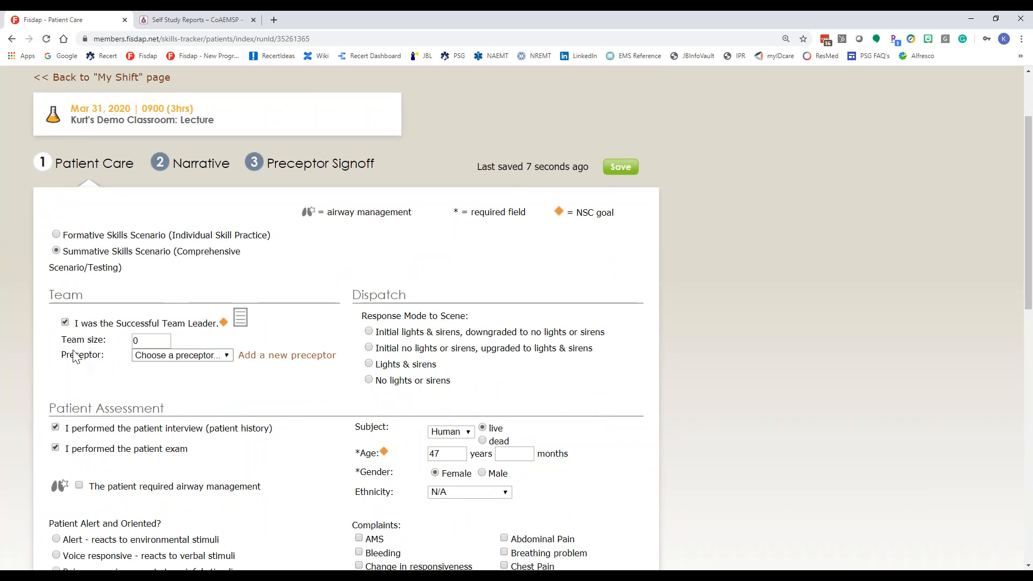
pyautogui.scroll(-3, 99, 369)
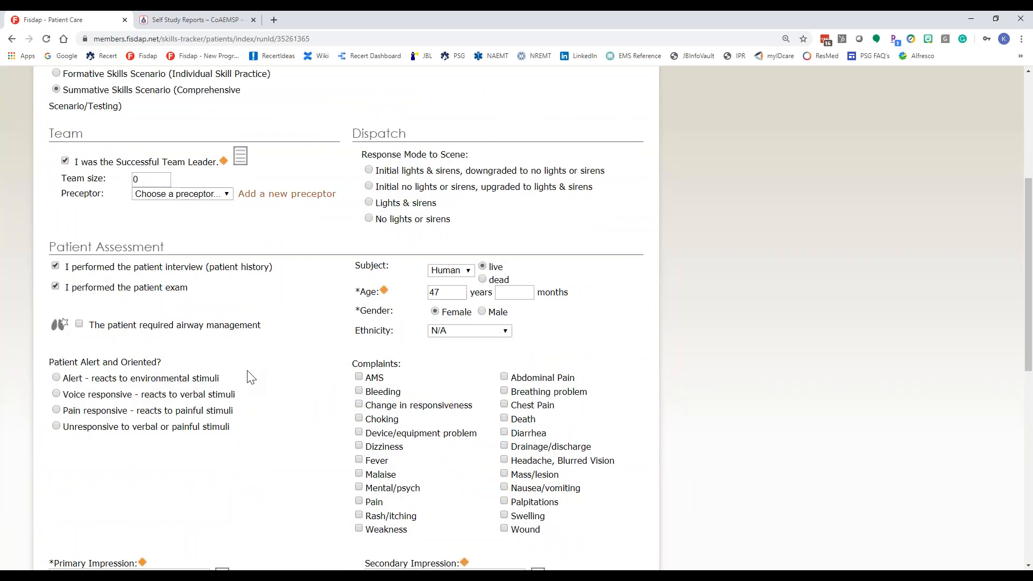
pyautogui.scroll(-1, 248, 381)
pyautogui.scroll(-6, 248, 381)
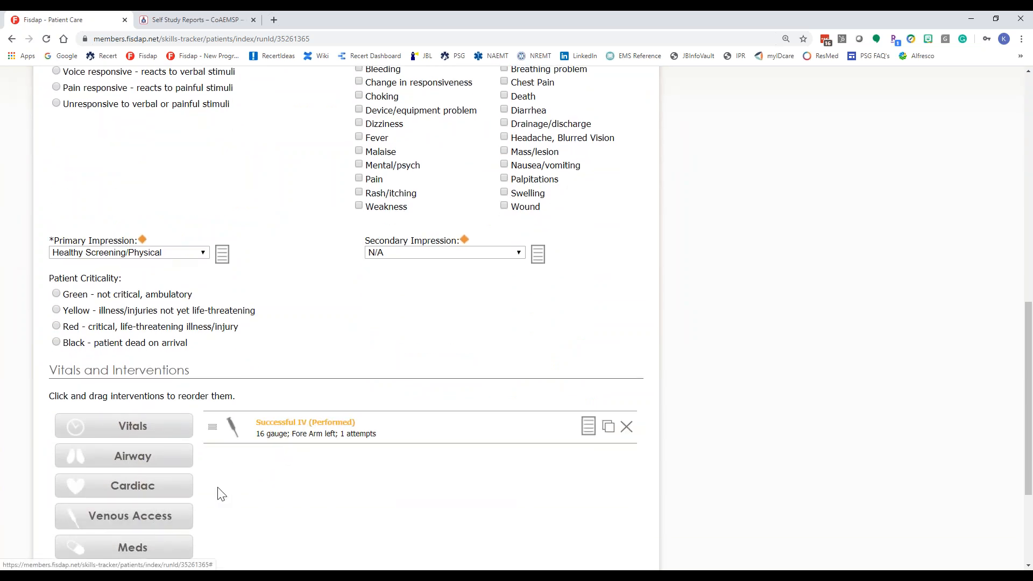
# - Set the patient's subject to Manikin in the patient assessment and check the surrounding fields
pyautogui.scroll(7, 224, 489)
pyautogui.click(450, 323)
pyautogui.click(449, 374)
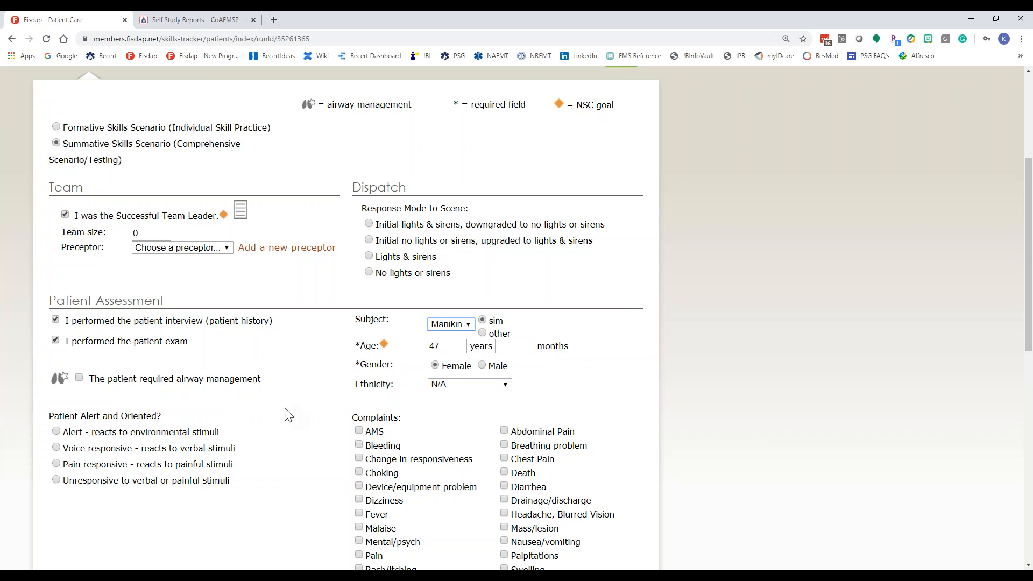
pyautogui.scroll(-1, 291, 418)
pyautogui.scroll(-1, 291, 418)
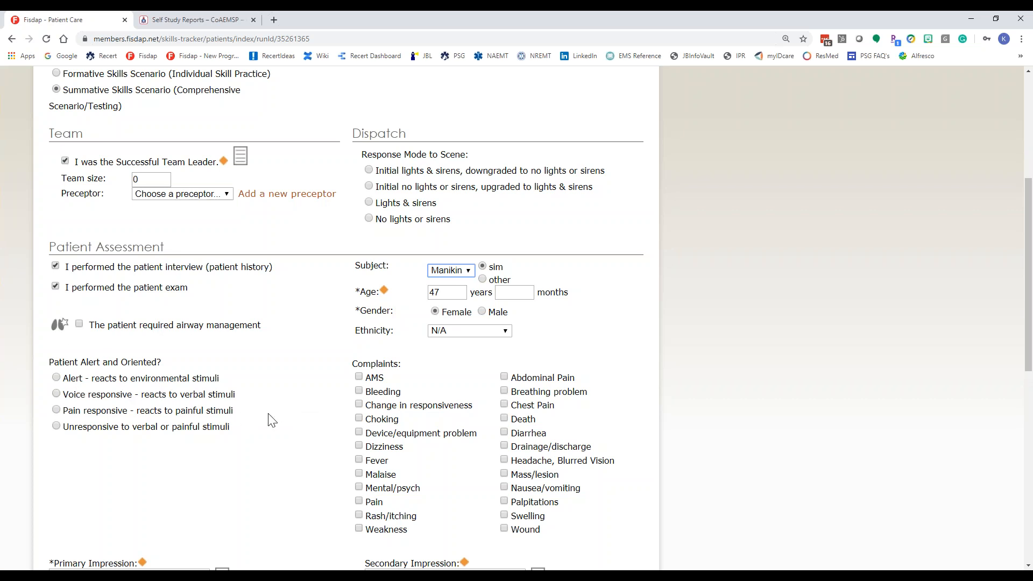
pyautogui.scroll(2, 273, 419)
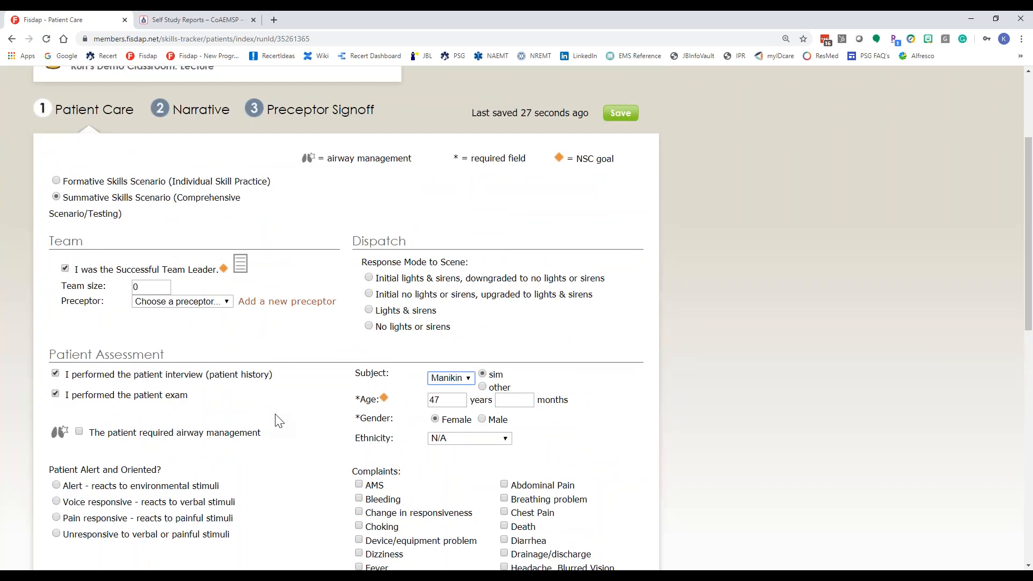
# - Return to the student's Skills & Patient Care page and look through the list of shifts
pyautogui.scroll(3, 274, 417)
pyautogui.click(185, 151)
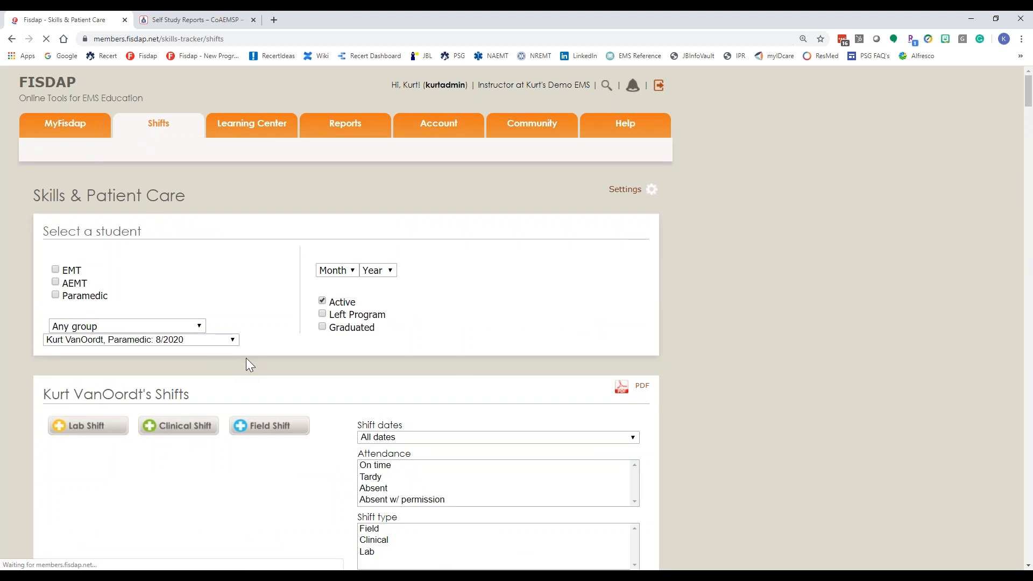
pyautogui.scroll(-7, 53, 468)
pyautogui.scroll(-20, 52, 472)
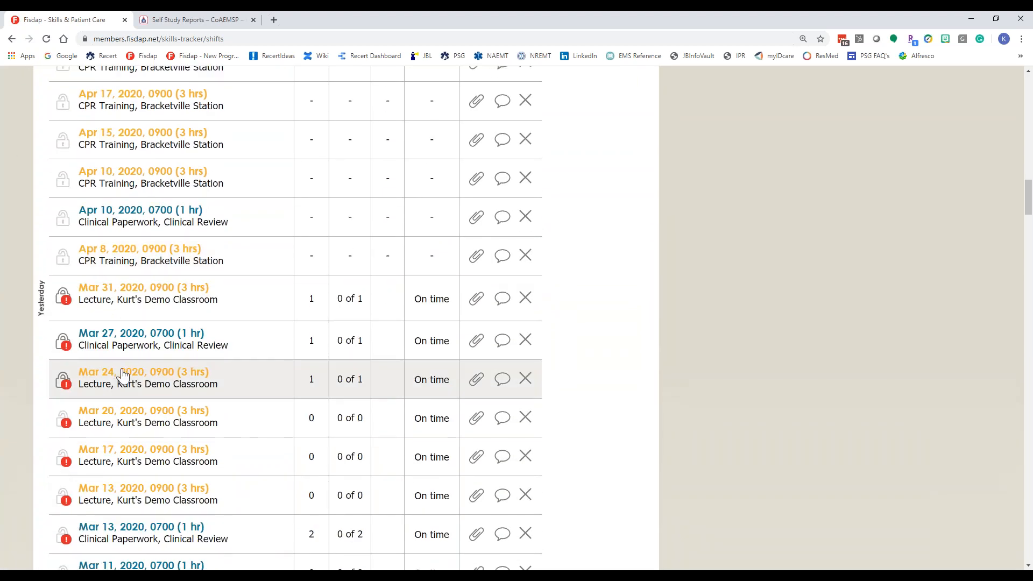
pyautogui.scroll(6, 157, 399)
pyautogui.scroll(20, 157, 401)
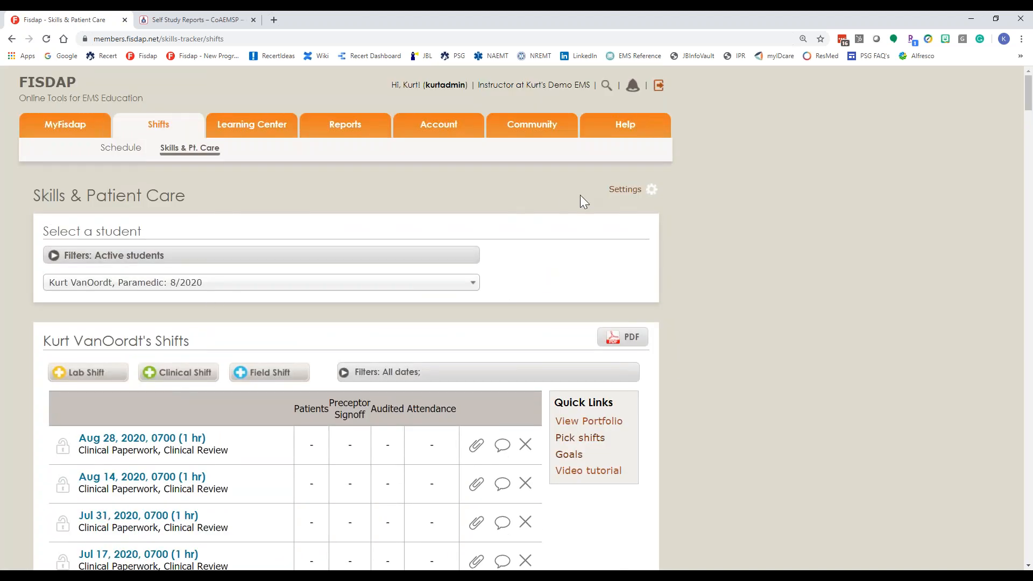
# - Open the CoAEMSP Appendix G Program Minimums from the account's program information
pyautogui.click(442, 129)
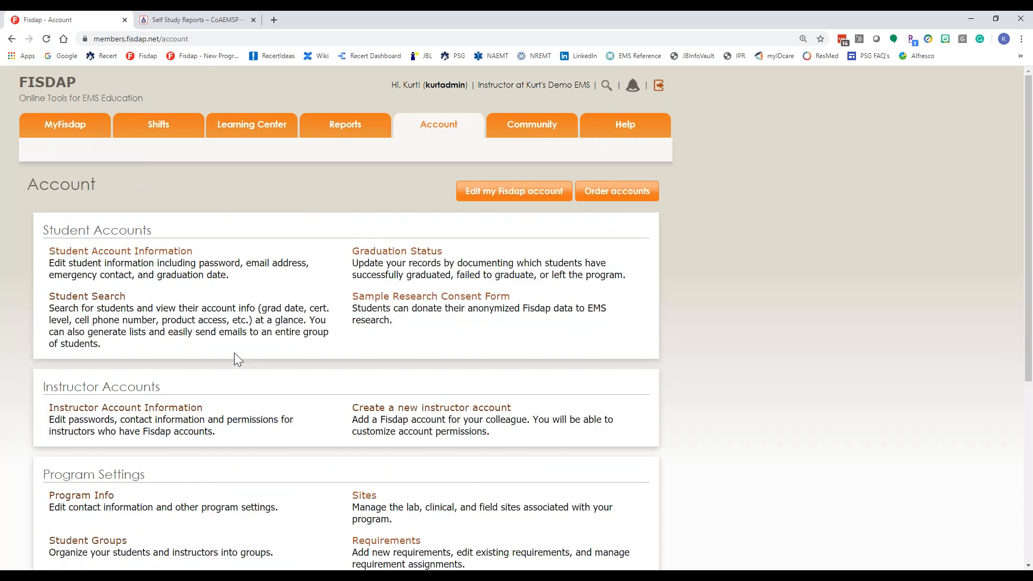
pyautogui.scroll(-5, 234, 353)
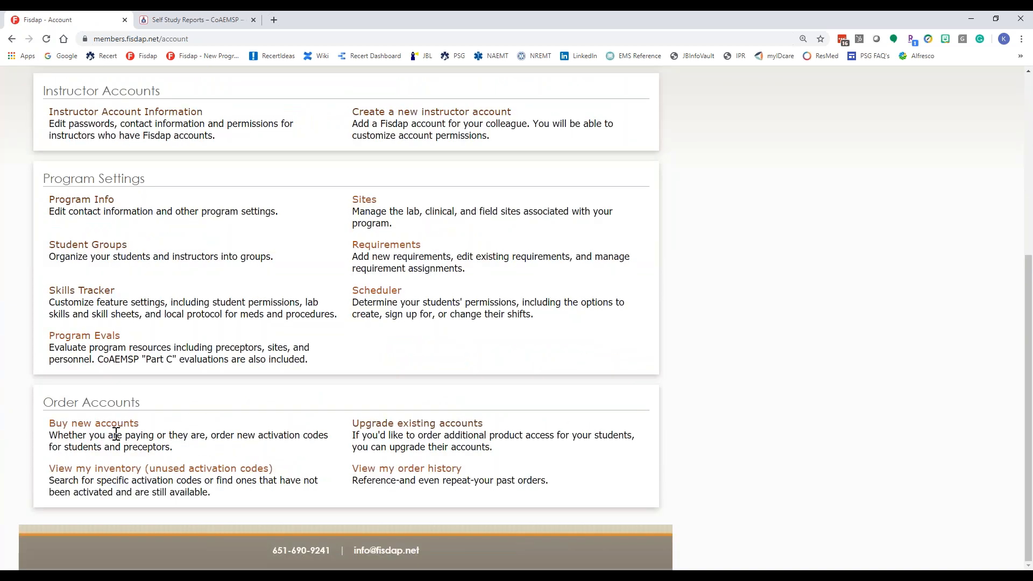
pyautogui.click(86, 199)
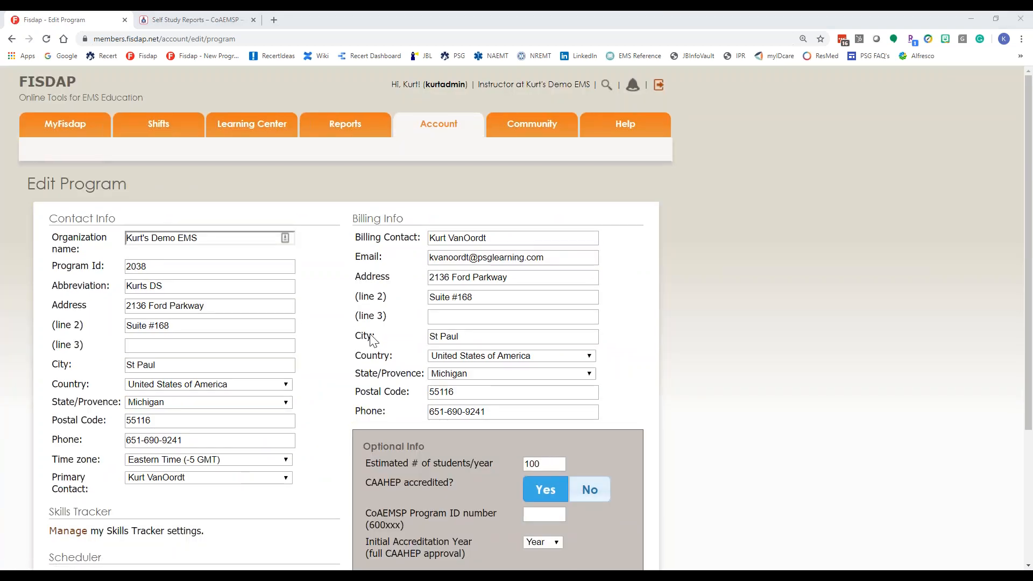
pyautogui.scroll(-4, 369, 339)
pyautogui.click(69, 436)
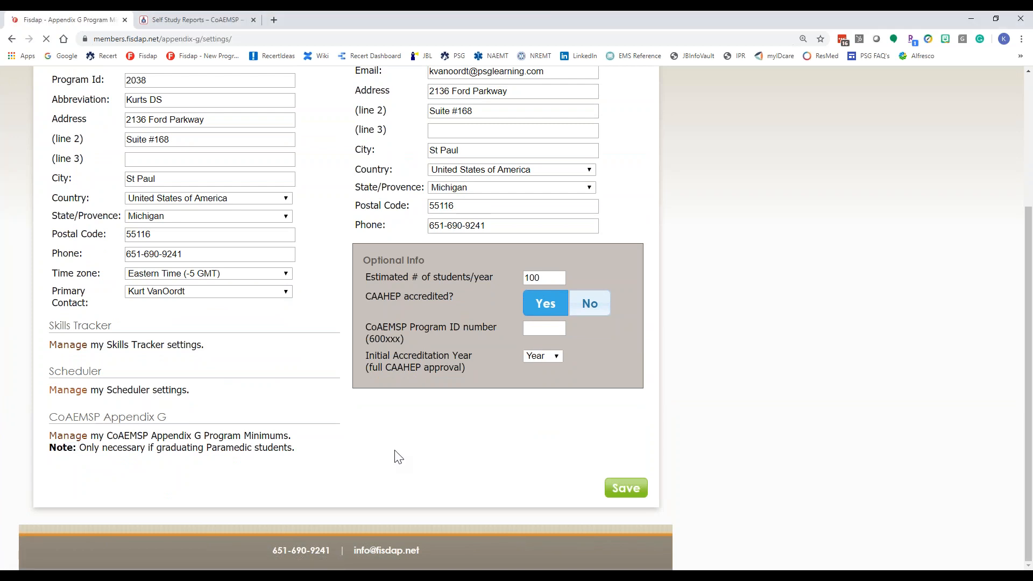
pyautogui.scroll(-3, 738, 406)
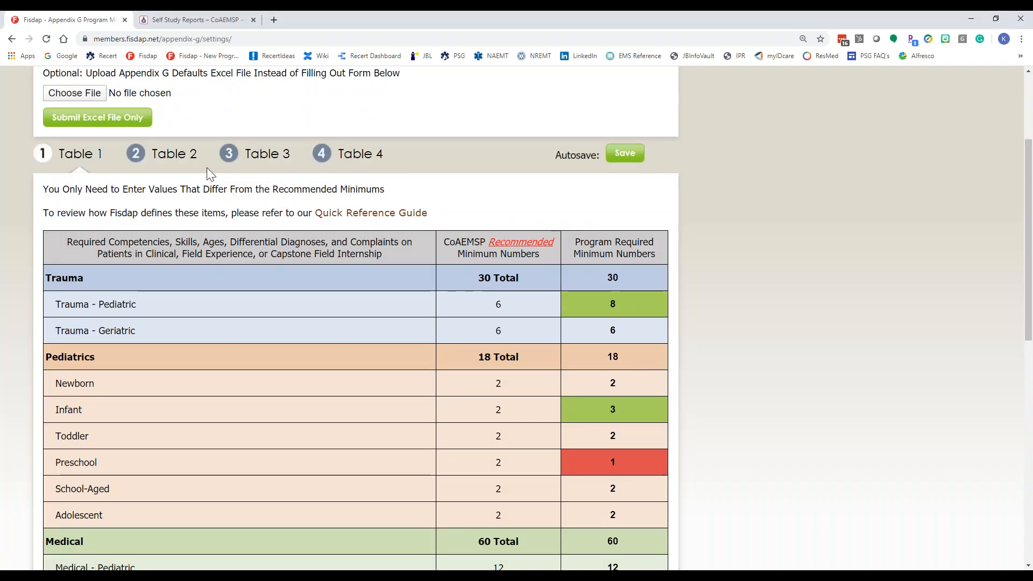
# - Review the required skills, their lab practice items and the program minimums in Table 2
pyautogui.click(173, 160)
pyautogui.scroll(-5, 806, 317)
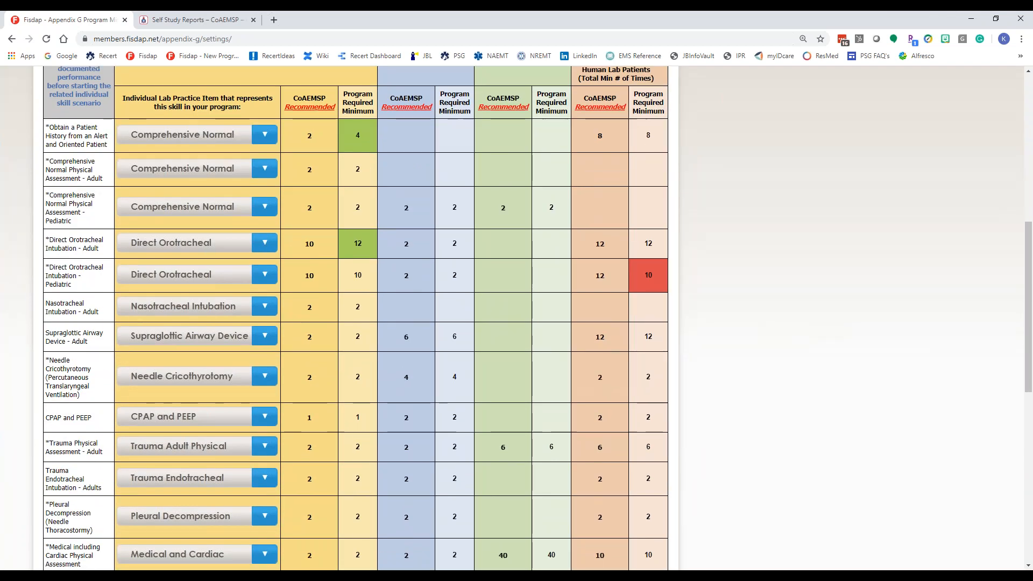
pyautogui.scroll(-9, 525, 318)
pyautogui.scroll(3, 525, 318)
pyautogui.scroll(1, 78, 322)
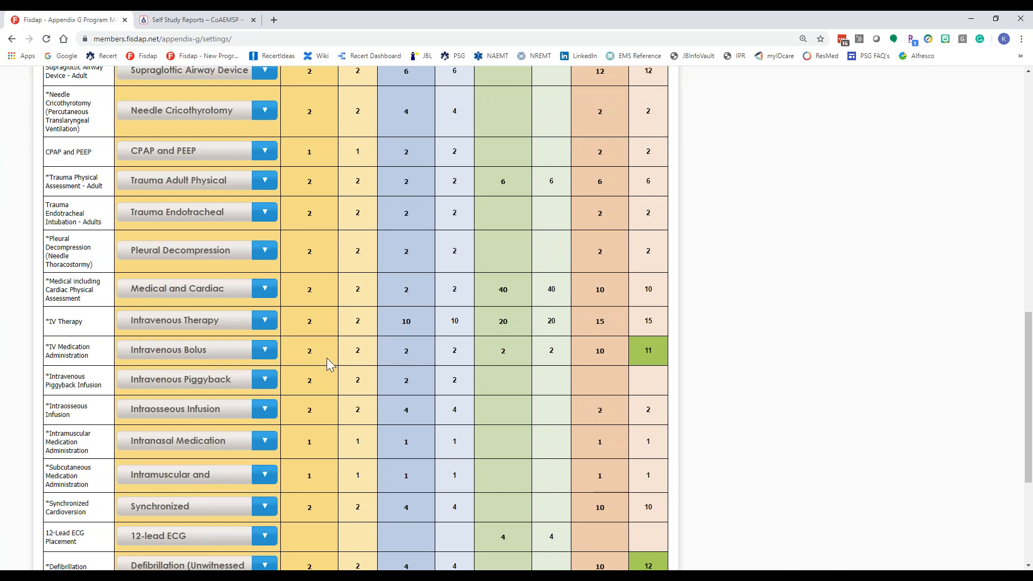
pyautogui.scroll(6, 327, 358)
pyautogui.scroll(4, 331, 364)
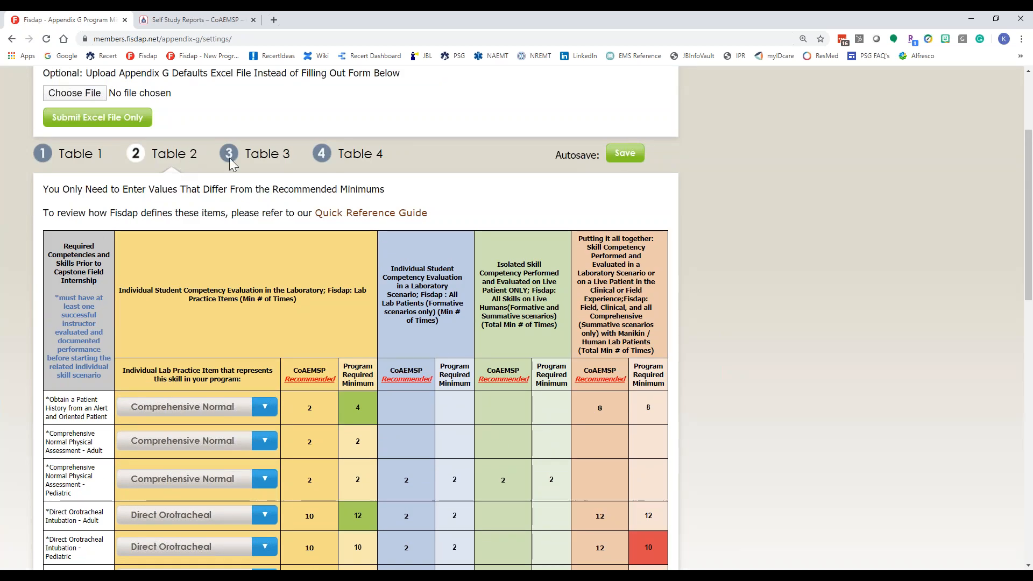
# - View Table 4's basic competencies, then examine the formative lab scenario minimums in Table 2
pyautogui.click(355, 154)
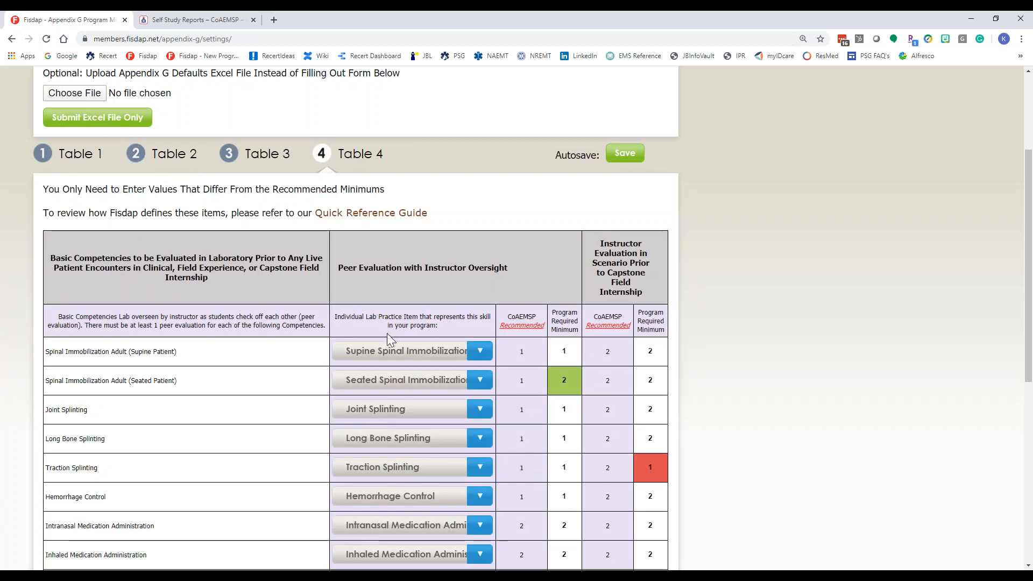
pyautogui.click(173, 156)
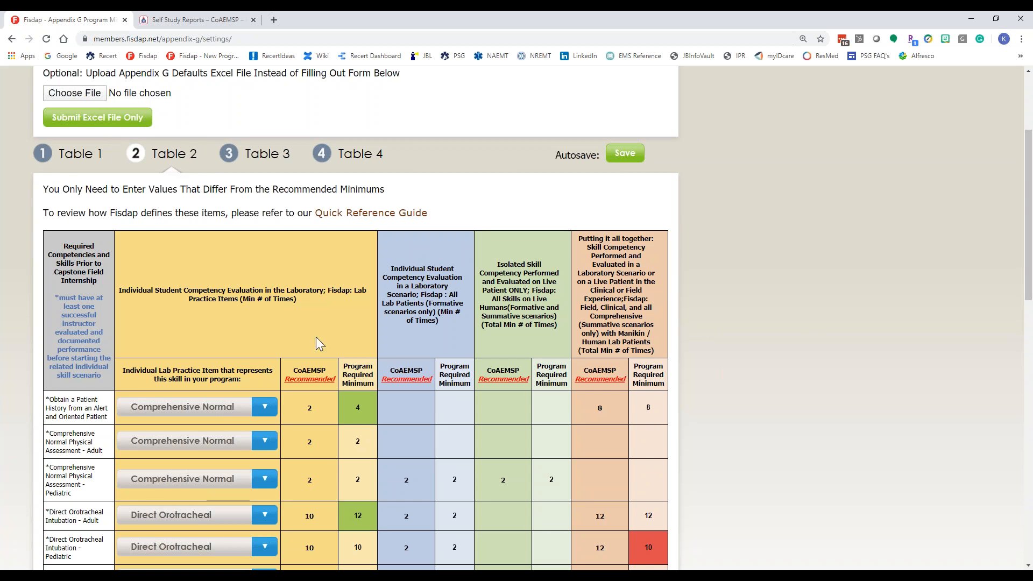
pyautogui.scroll(-1, 421, 350)
pyautogui.scroll(-4, 424, 356)
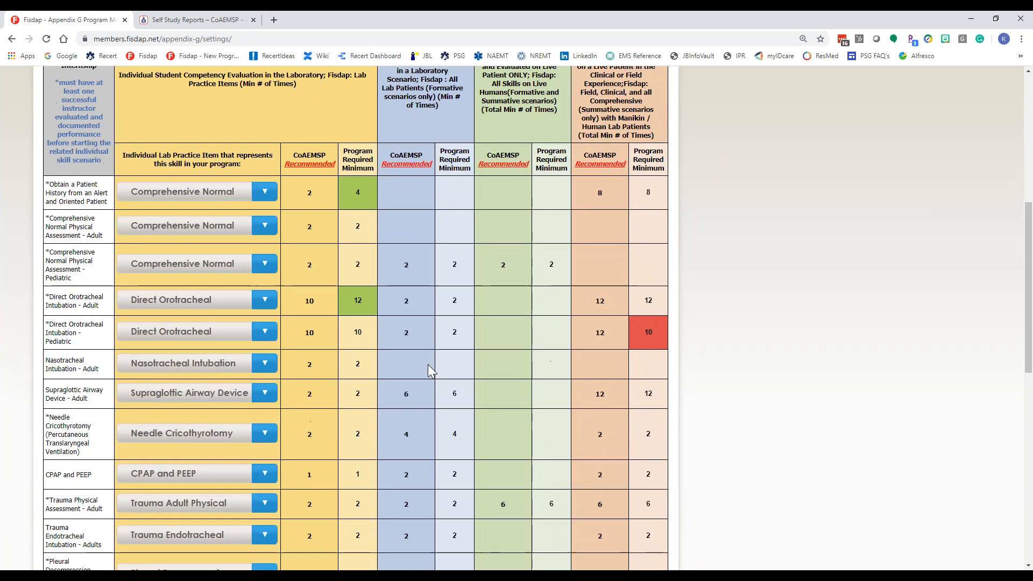
pyautogui.scroll(-2, 429, 365)
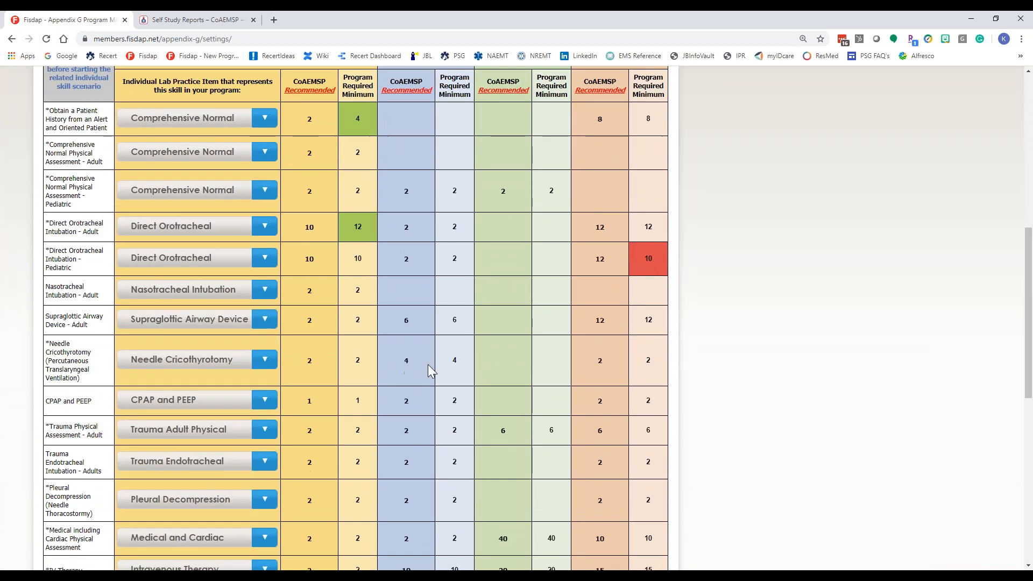
pyautogui.scroll(3, 429, 367)
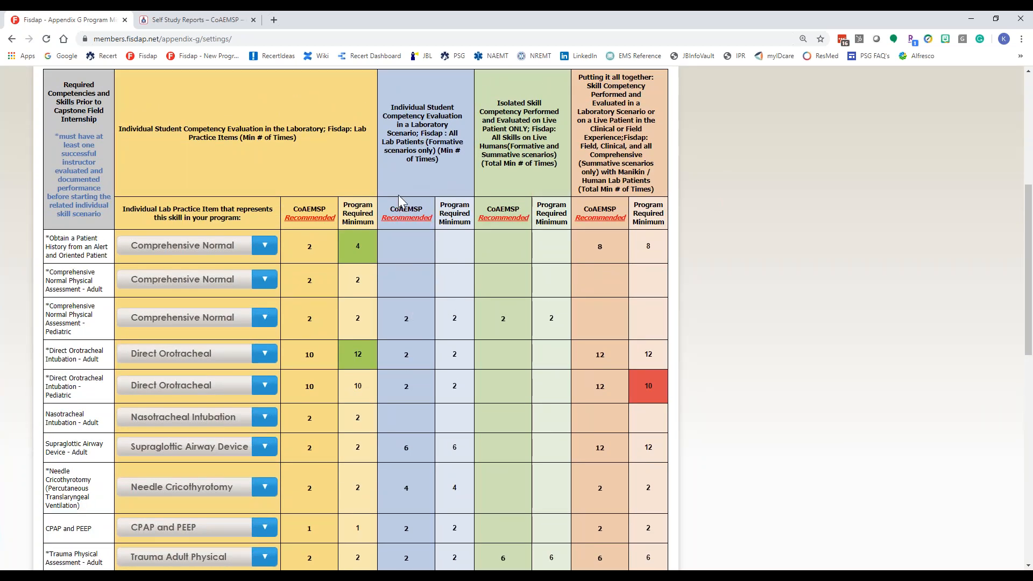
pyautogui.scroll(3, 408, 253)
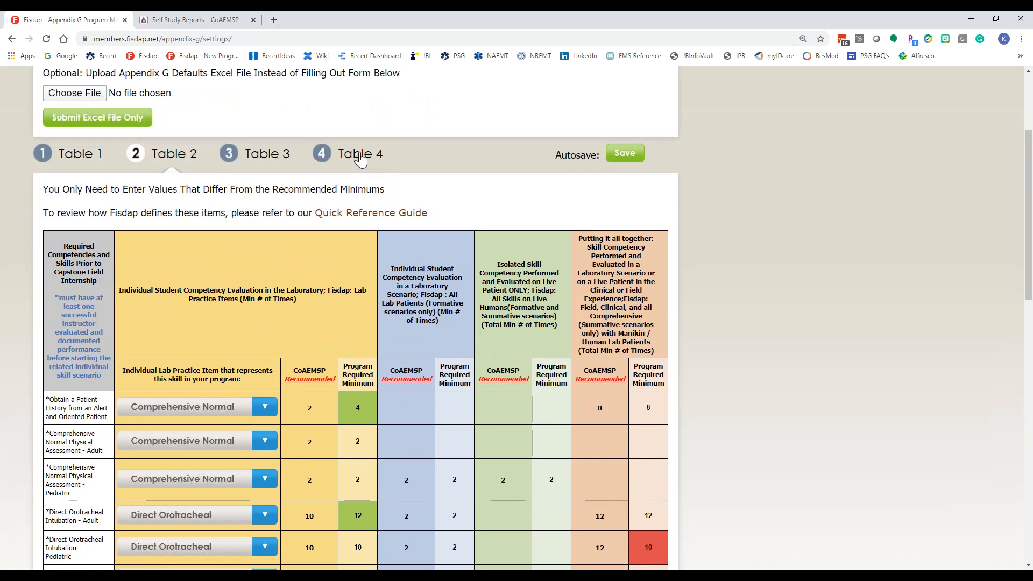
# - Recheck Table 4's peer evaluation items, then examine Table 2's live-patient minimums down to IV Therapy
pyautogui.click(360, 158)
pyautogui.scroll(-2, 616, 350)
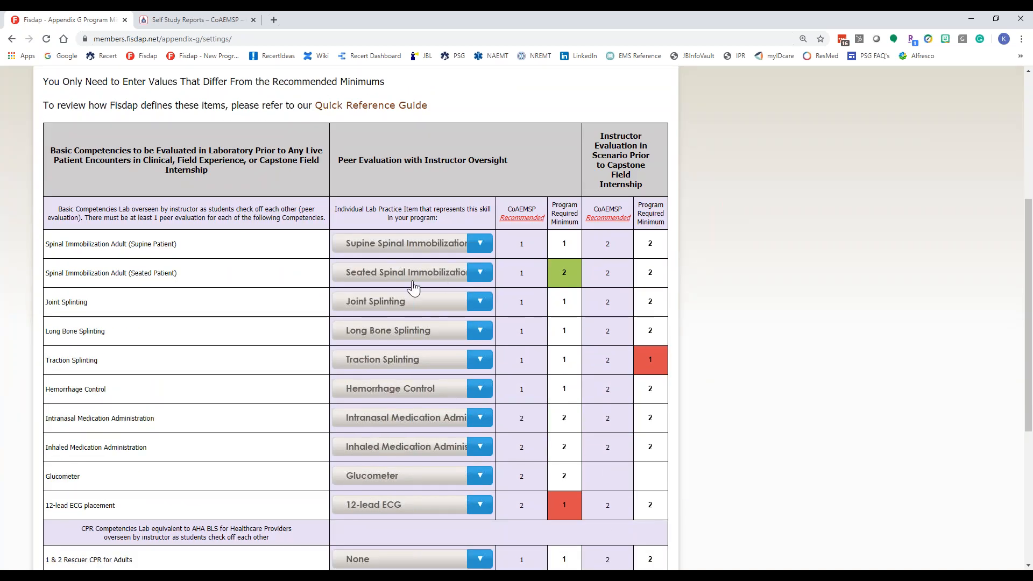
pyautogui.scroll(3, 413, 289)
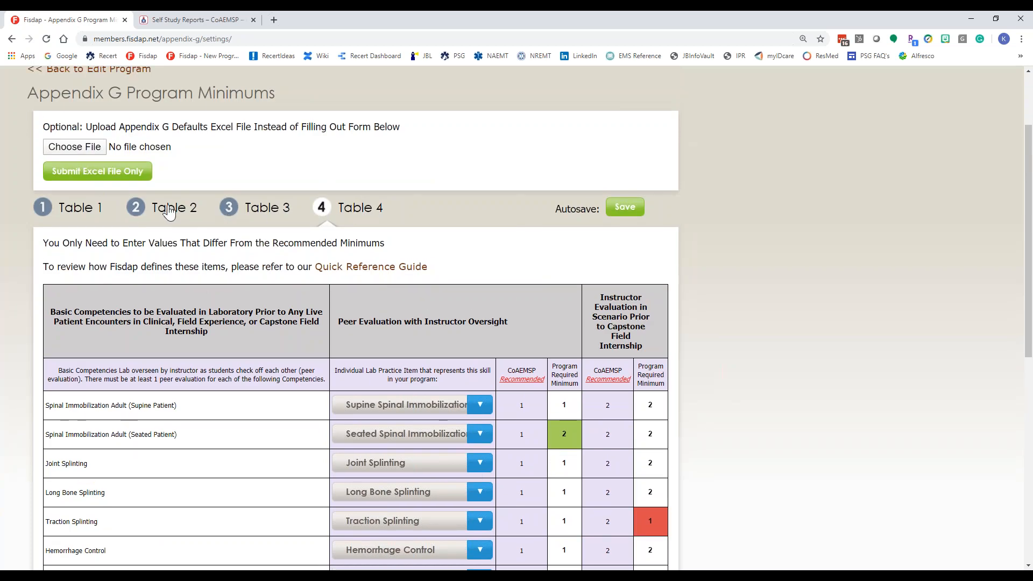
pyautogui.click(170, 212)
pyautogui.scroll(-4, 437, 404)
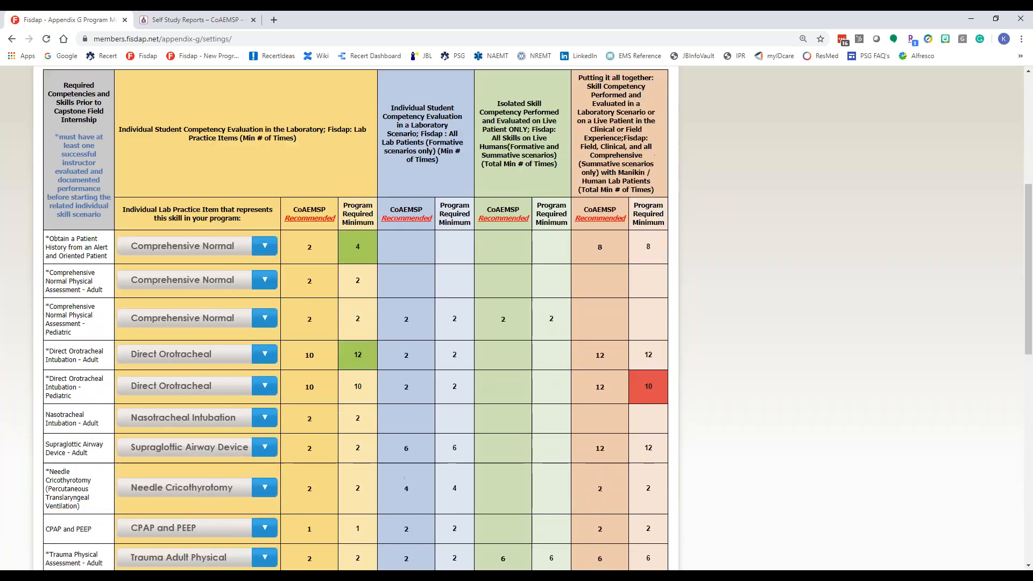
pyautogui.scroll(-2, 424, 414)
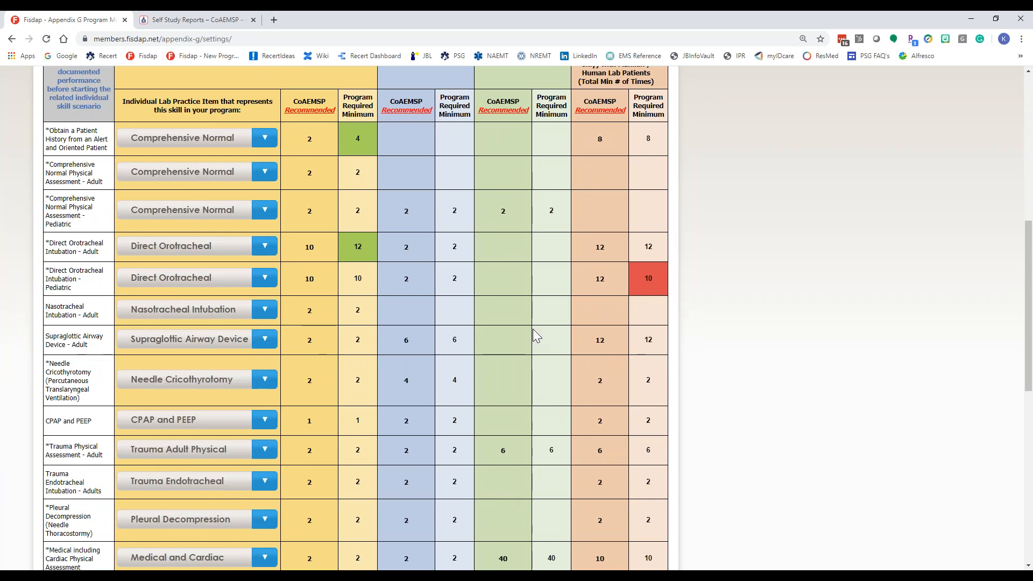
pyautogui.scroll(-3, 527, 379)
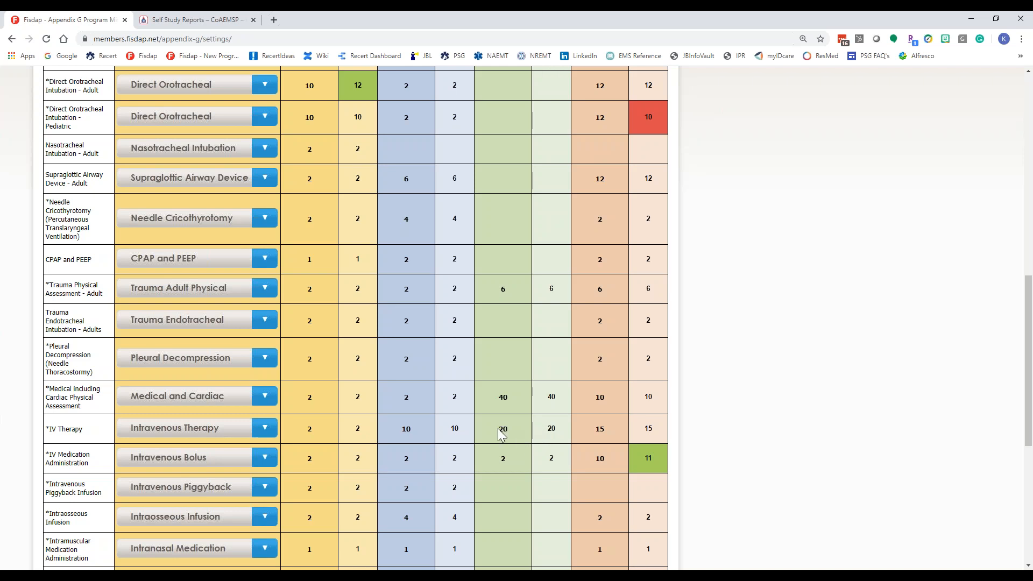
pyautogui.moveTo(502, 430); pyautogui.dragTo(511, 440)
# - Examine Table 2's "Putting it all together" minimums for field, clinical and summative scenario skills
pyautogui.scroll(2, 554, 429)
pyautogui.scroll(3, 555, 433)
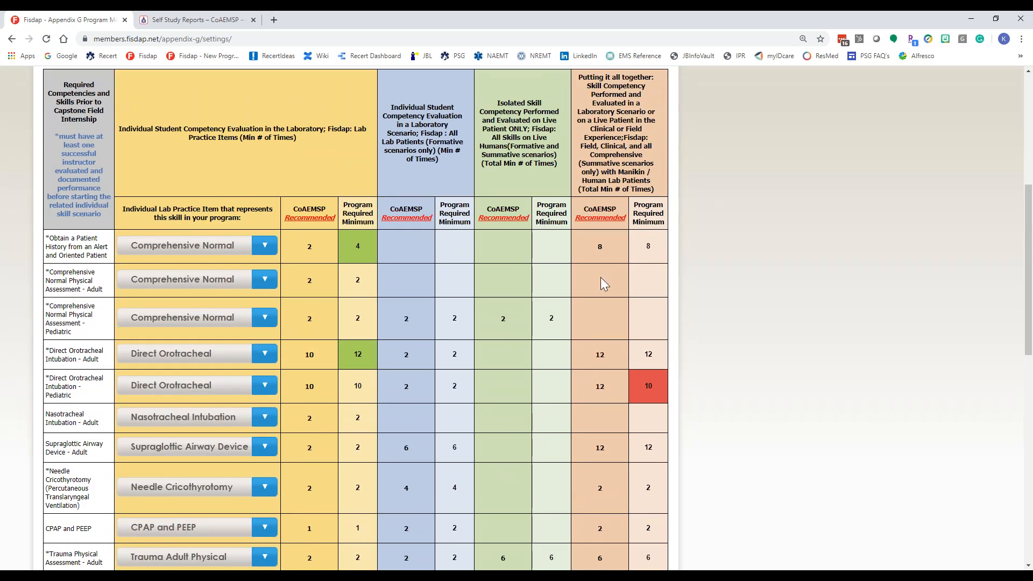
pyautogui.scroll(-7, 608, 499)
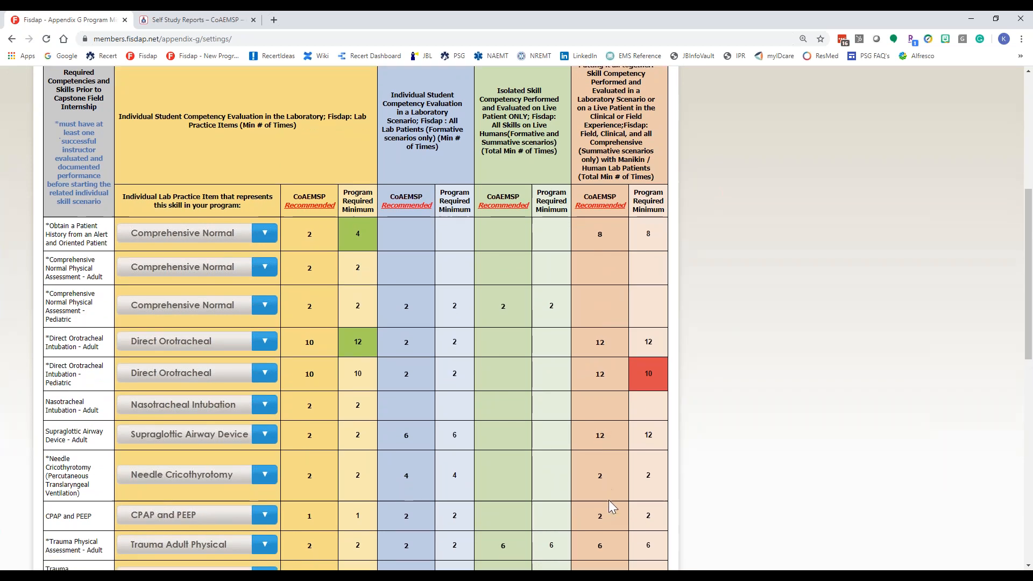
pyautogui.scroll(8, 610, 500)
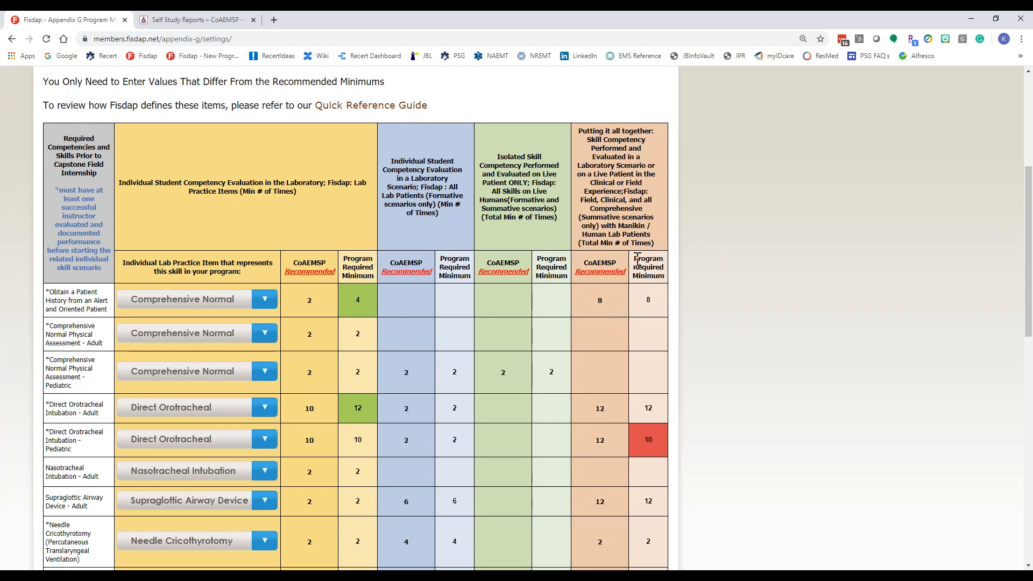
pyautogui.scroll(-2, 619, 296)
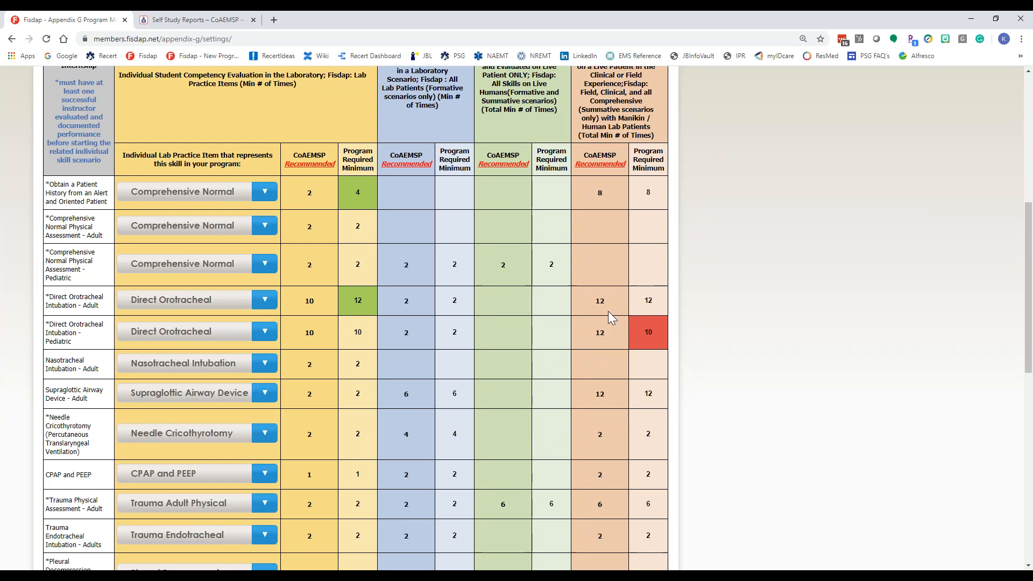
pyautogui.scroll(3, 608, 311)
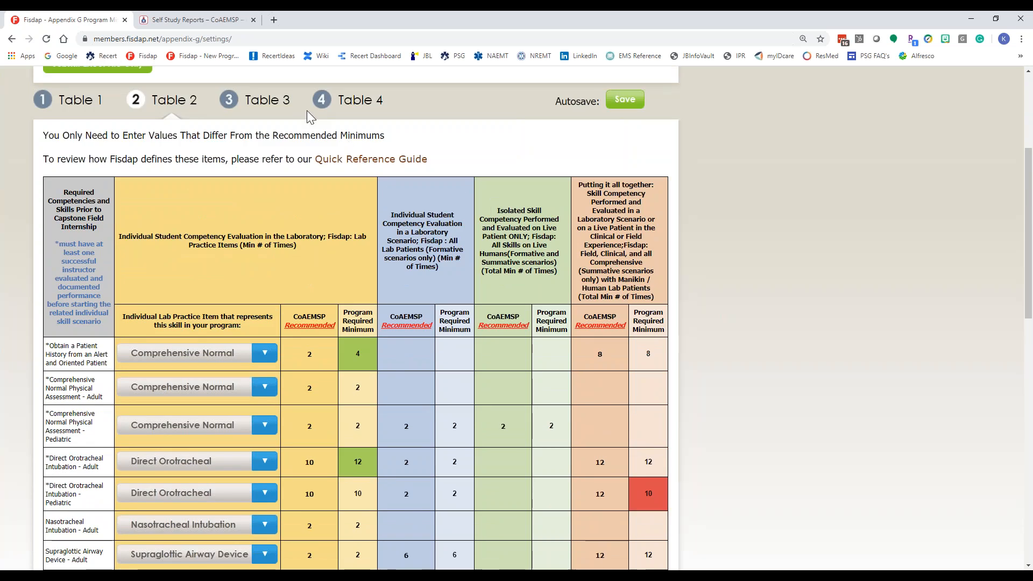
# - Review Table 3's team leader and team member scenario minimums and Table 4's instructor evaluation minimums, ending on Table 3
pyautogui.click(253, 105)
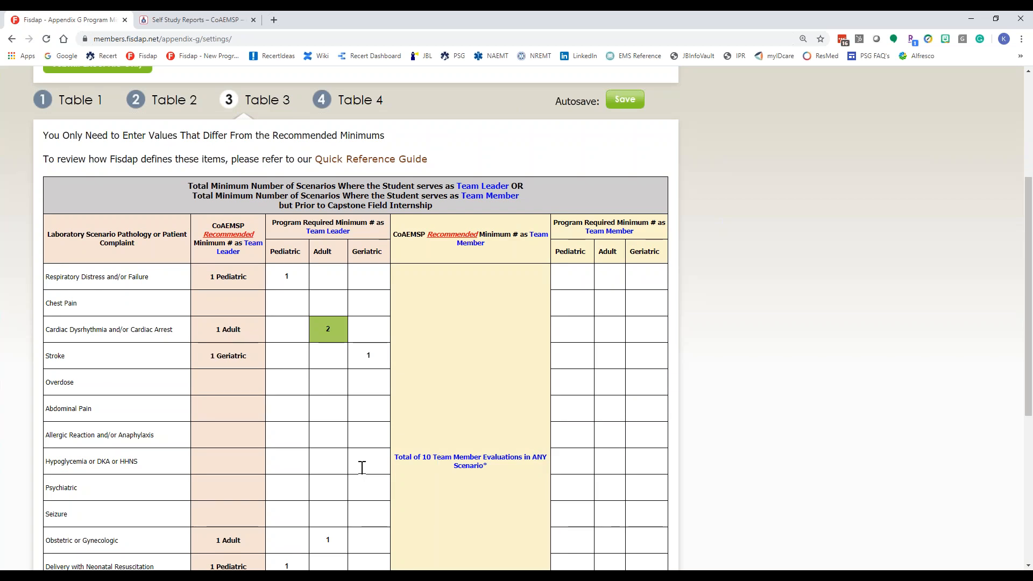
pyautogui.click(349, 104)
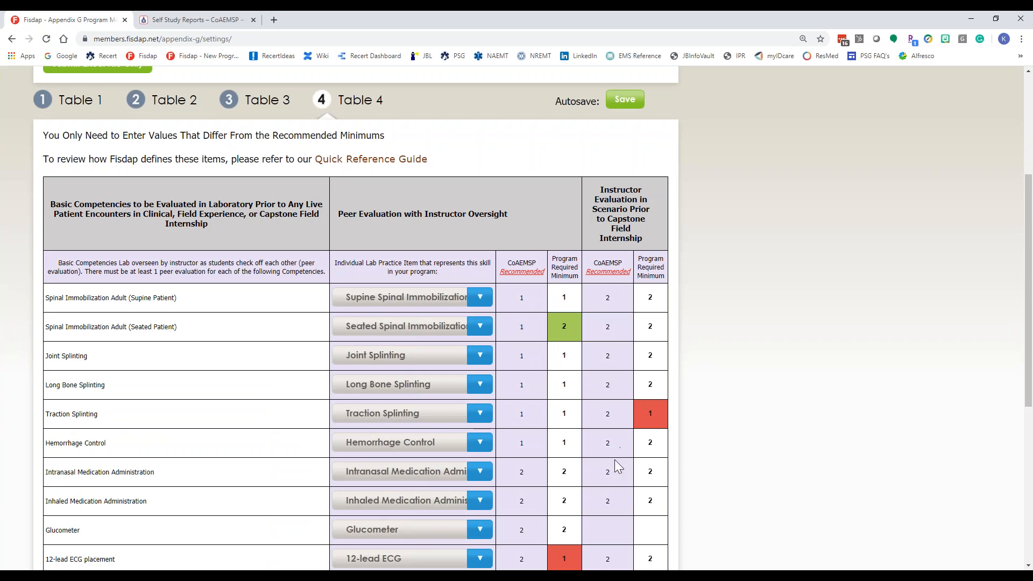
pyautogui.scroll(-1, 617, 467)
pyautogui.scroll(1, 614, 460)
pyautogui.scroll(-1, 615, 460)
pyautogui.scroll(-1, 615, 460)
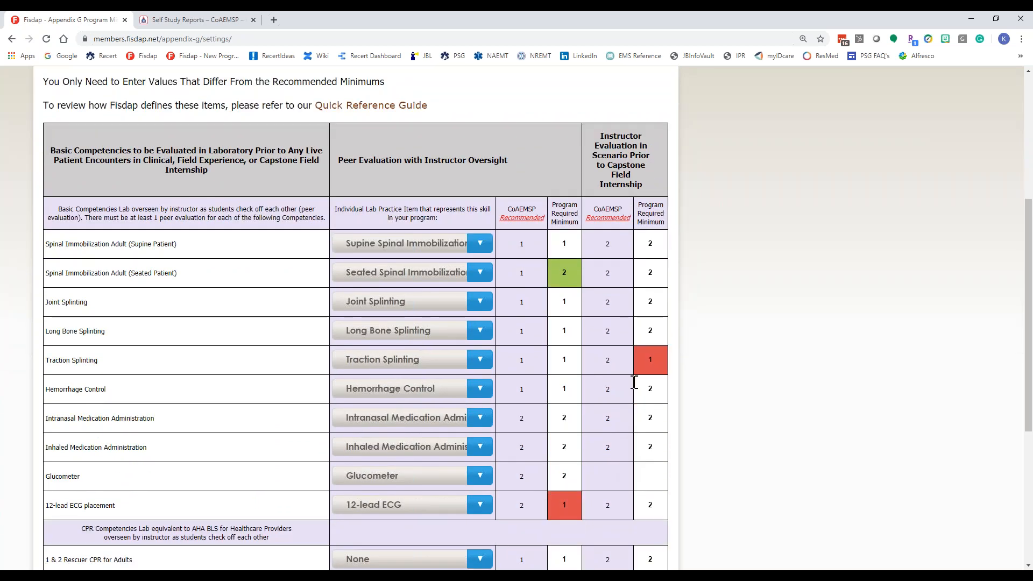
pyautogui.scroll(5, 619, 422)
pyautogui.scroll(1, 618, 422)
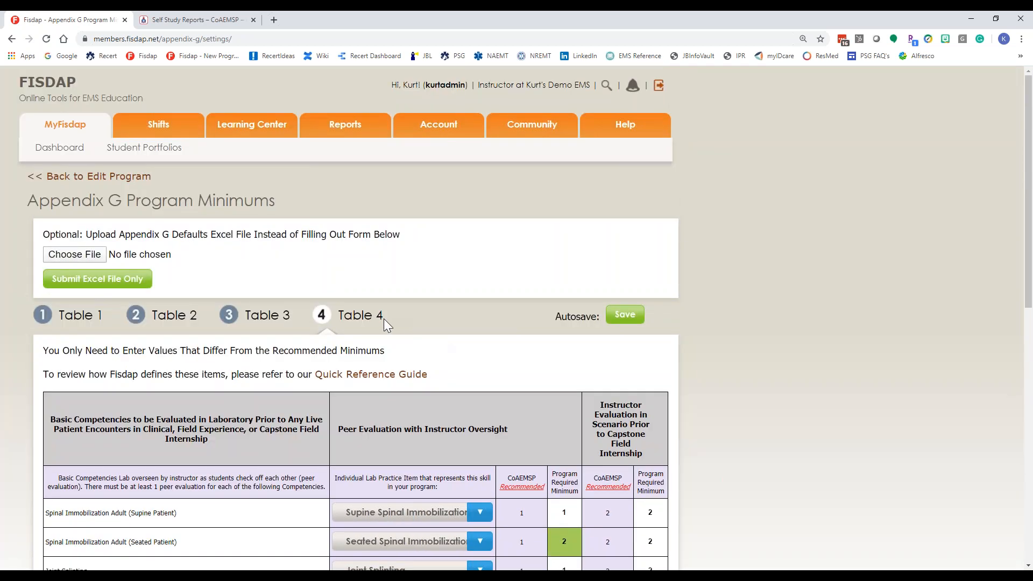
pyautogui.click(246, 322)
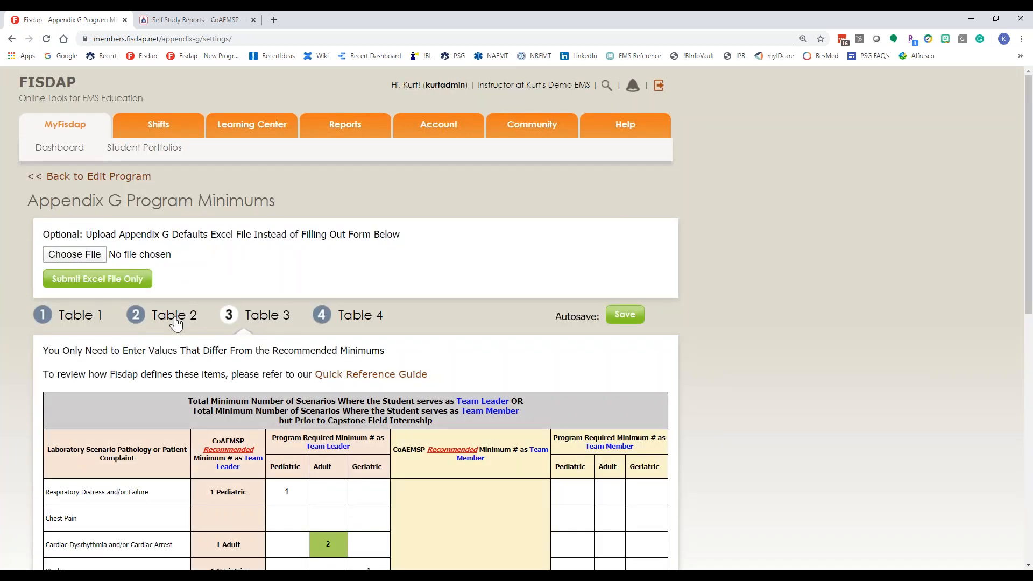
# - From the Table 2 minimums, open the Quick Reference Guide and examine its Table 1 definitions for impressions, complaints, interventions and age
pyautogui.click(174, 322)
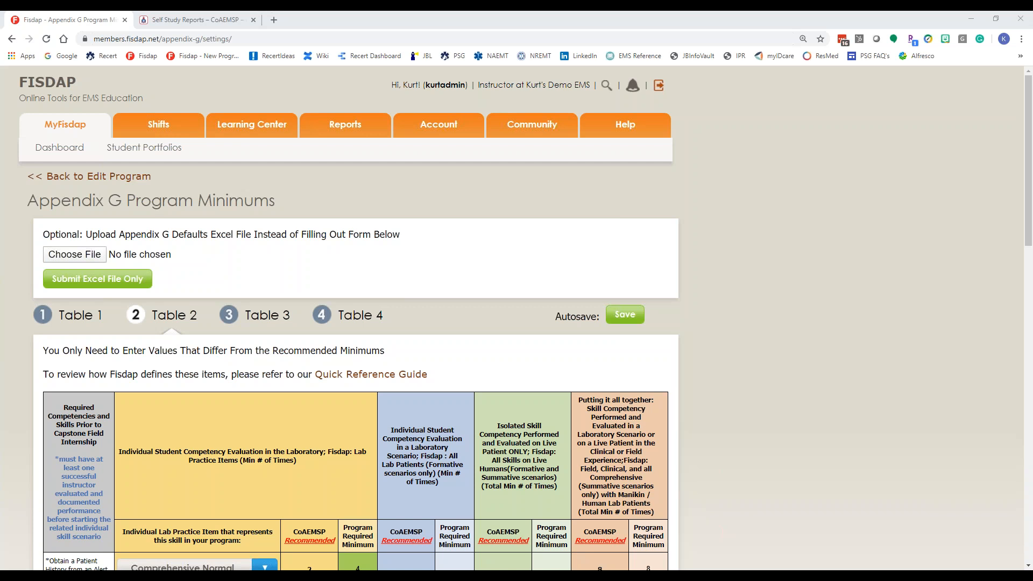
pyautogui.click(377, 374)
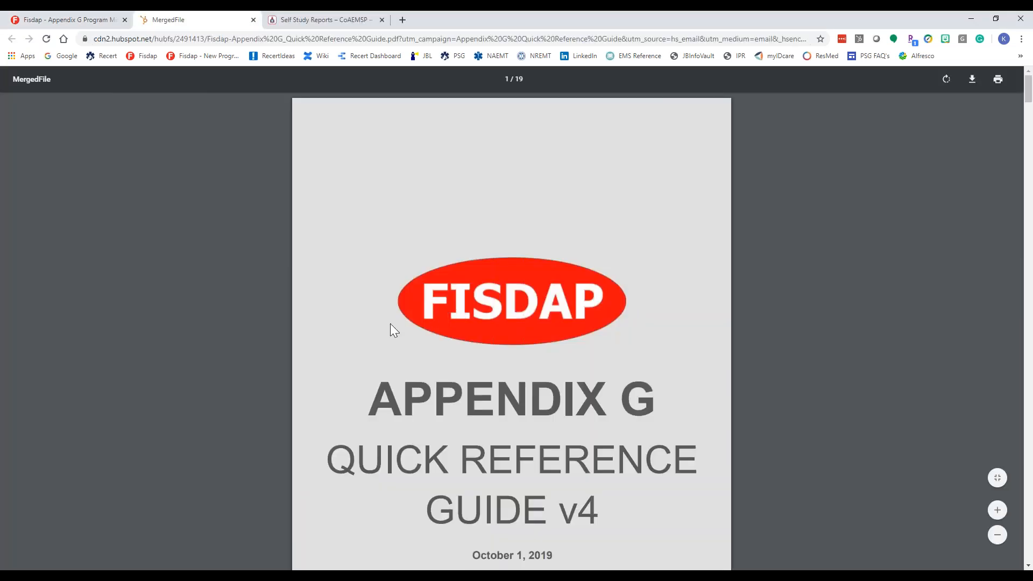
pyautogui.scroll(-8, 390, 324)
pyautogui.scroll(2, 391, 334)
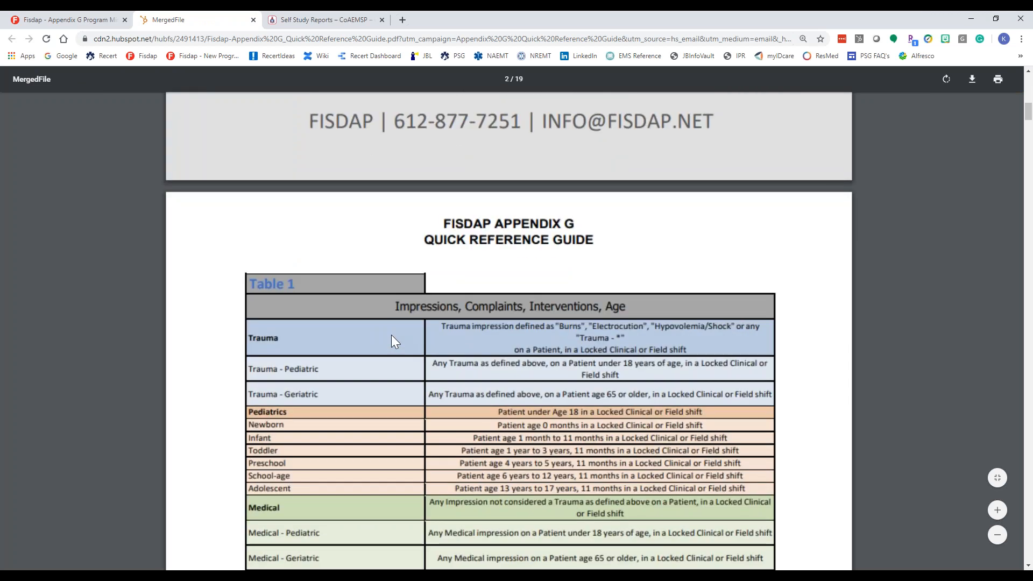
pyautogui.scroll(3, 392, 335)
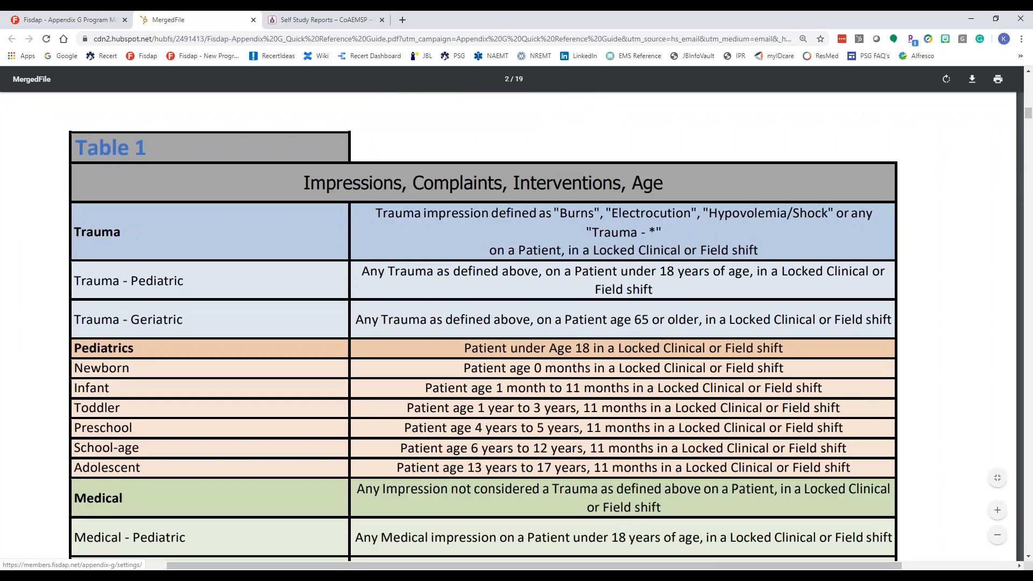
pyautogui.scroll(-8, 483, 323)
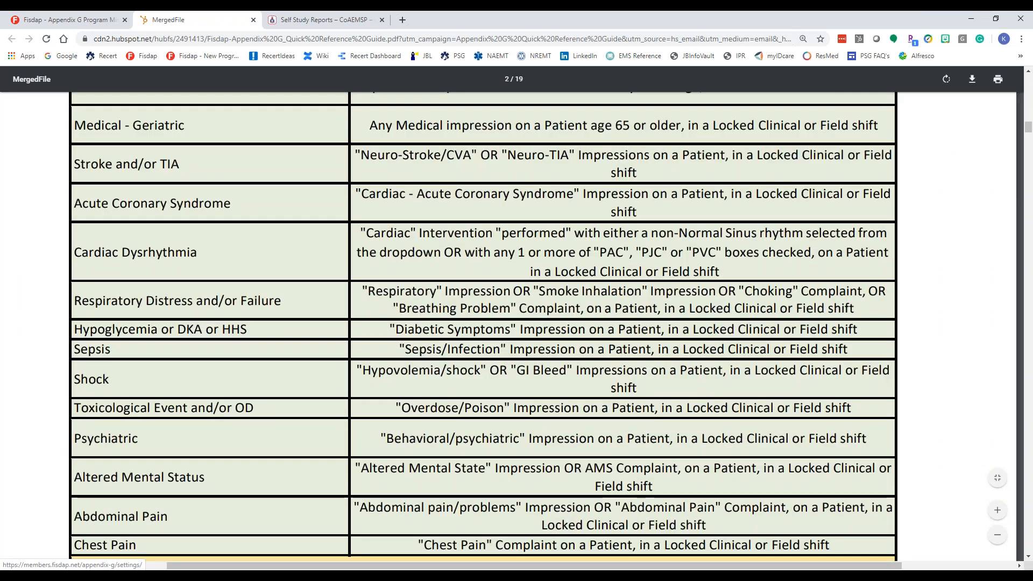
pyautogui.scroll(-15, 387, 306)
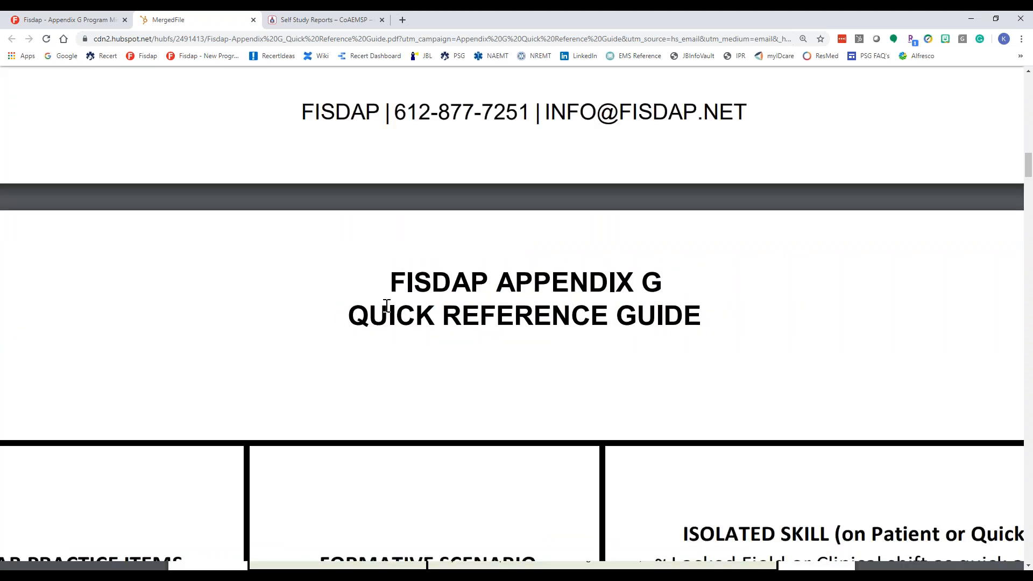
# - Skim the guide's Table 2 skill definitions, then examine Table 3's team leader and team member scenario definitions by patient age group
pyautogui.scroll(-3, 387, 305)
pyautogui.scroll(-10, 389, 307)
pyautogui.scroll(-20, 390, 308)
pyautogui.scroll(-15, 511, 319)
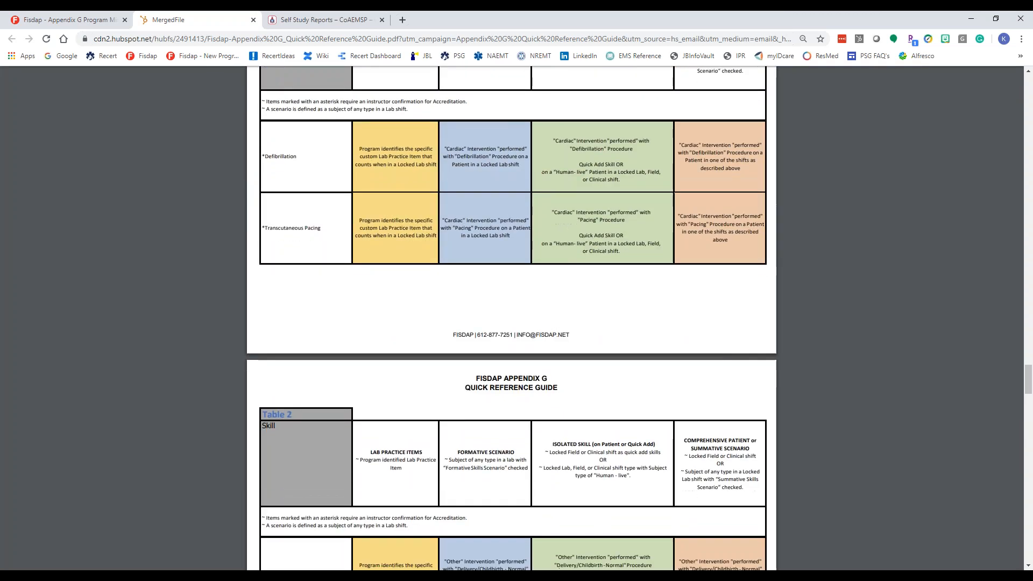
pyautogui.scroll(-15, 511, 318)
pyautogui.scroll(1, 390, 308)
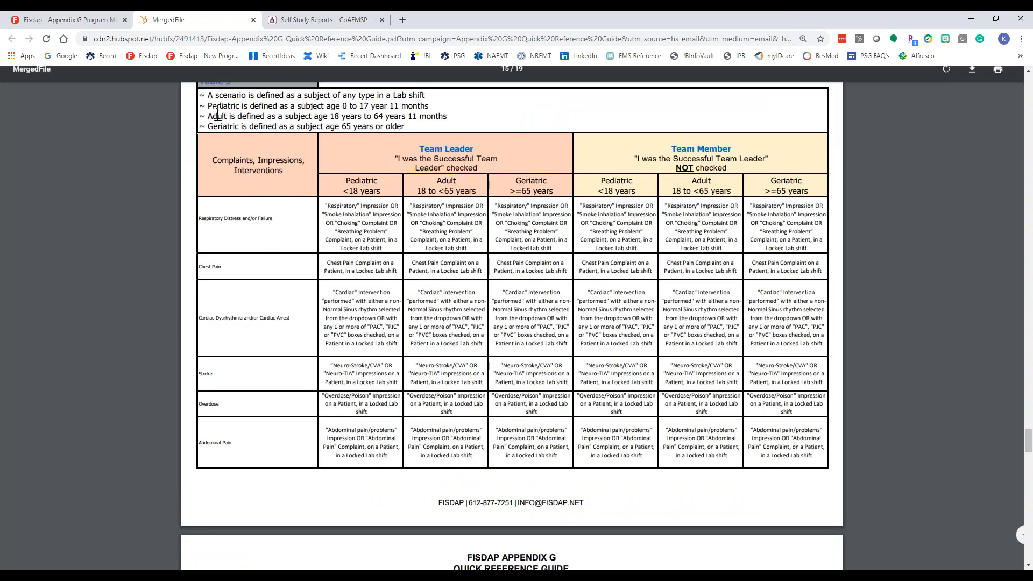
pyautogui.scroll(2, 148, 211)
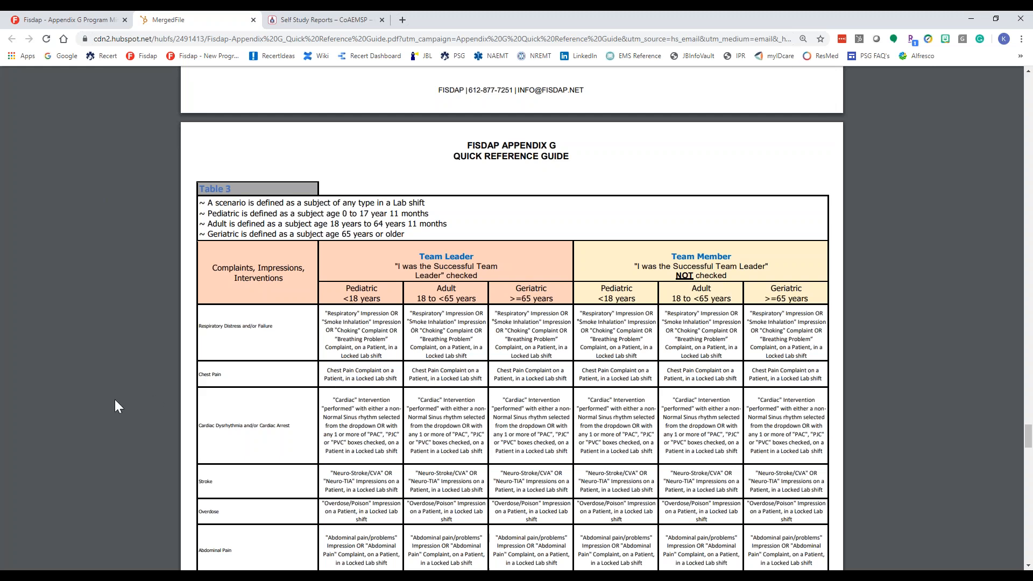
pyautogui.scroll(2, 115, 400)
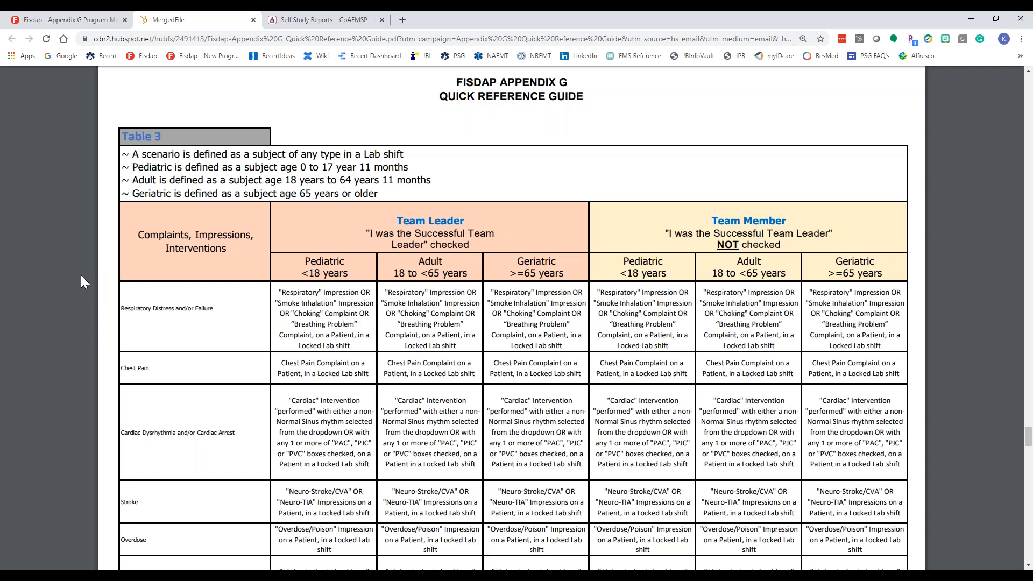
# - Return to the Appendix G Program Minimums page, recheck Table 2's skill minimums, then open Skills & Pt. Care
pyautogui.click(64, 22)
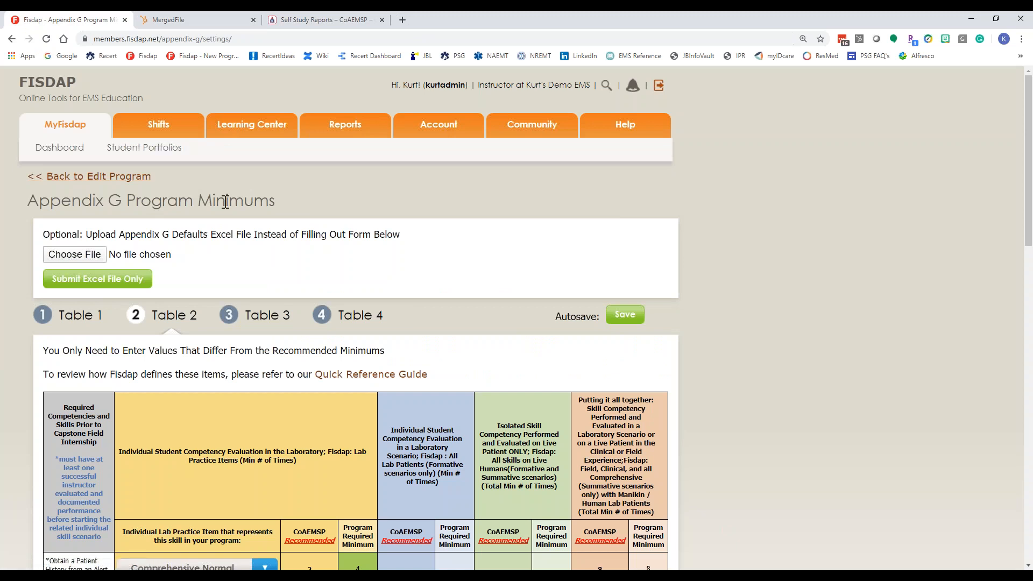
pyautogui.scroll(-9, 777, 308)
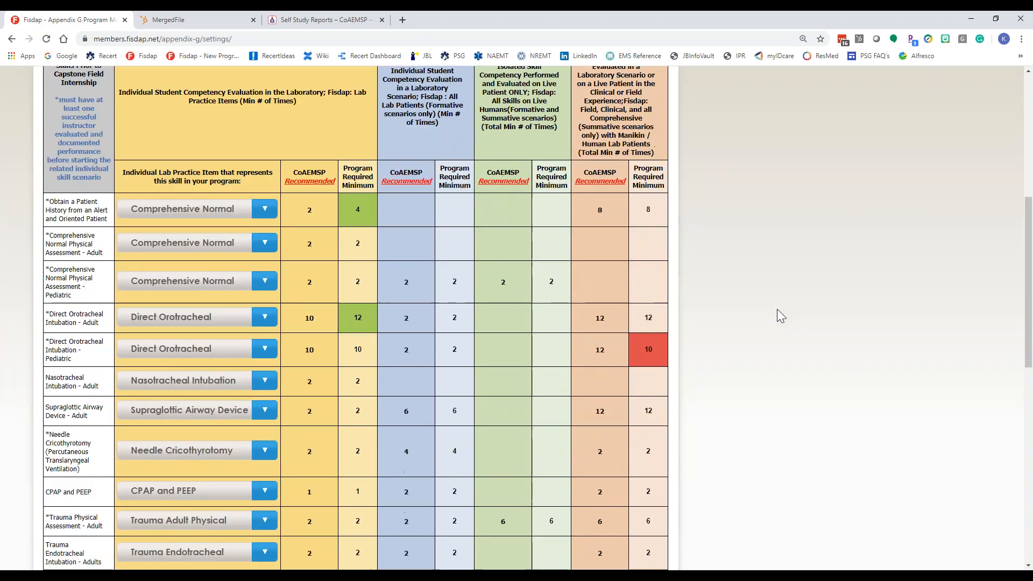
pyautogui.scroll(-4, 777, 308)
pyautogui.scroll(6, 777, 309)
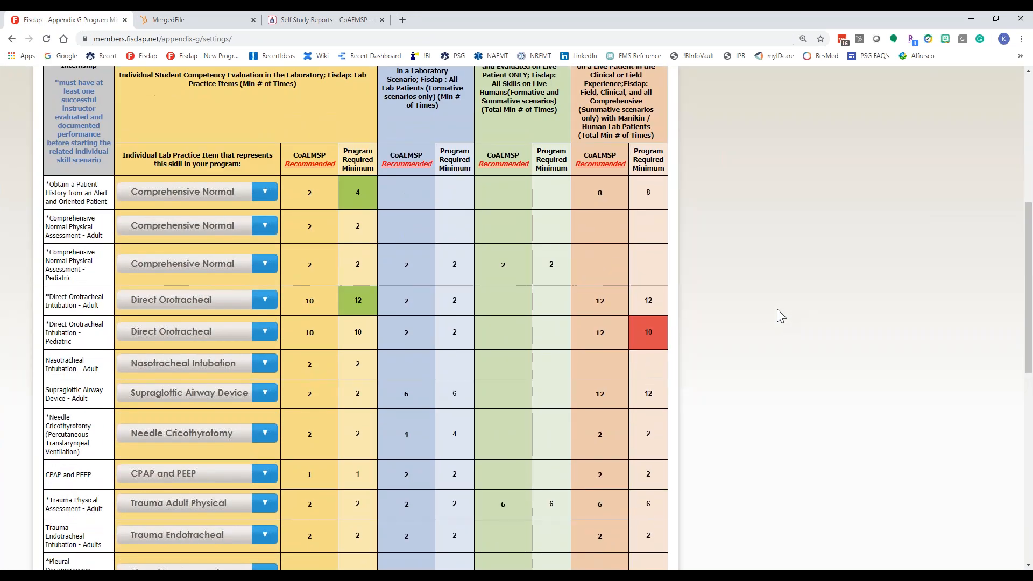
pyautogui.scroll(7, 776, 309)
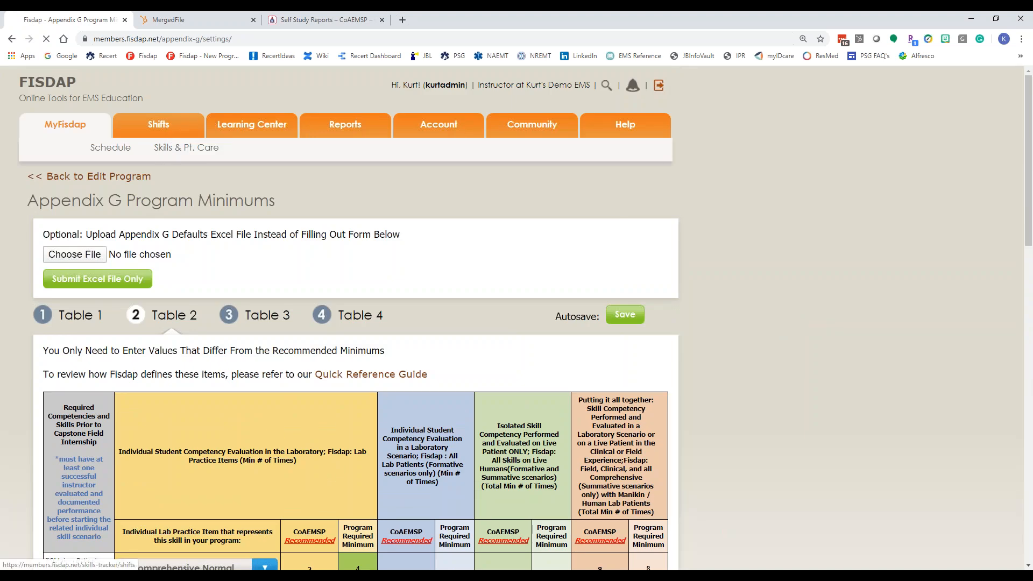
pyautogui.click(168, 148)
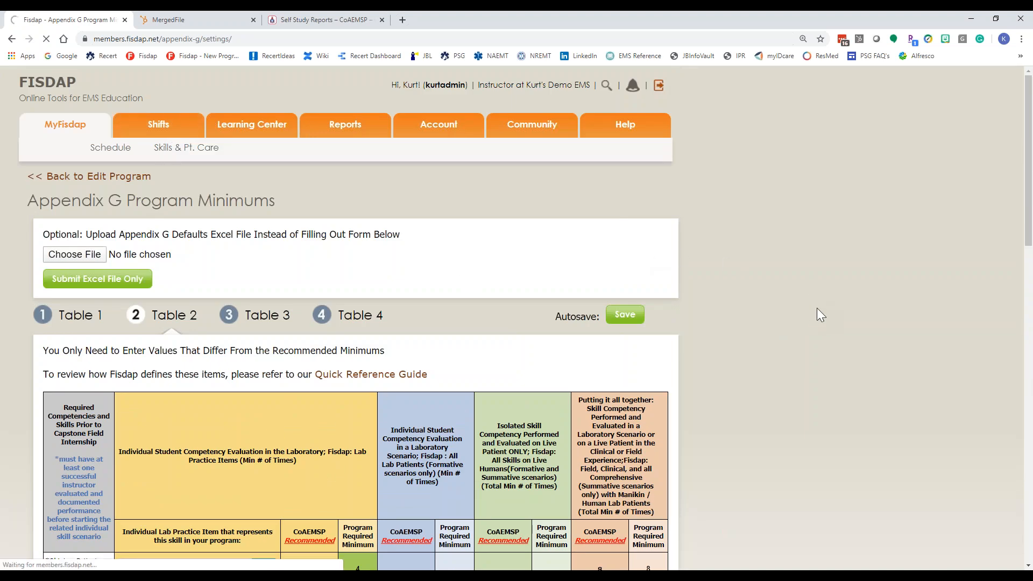